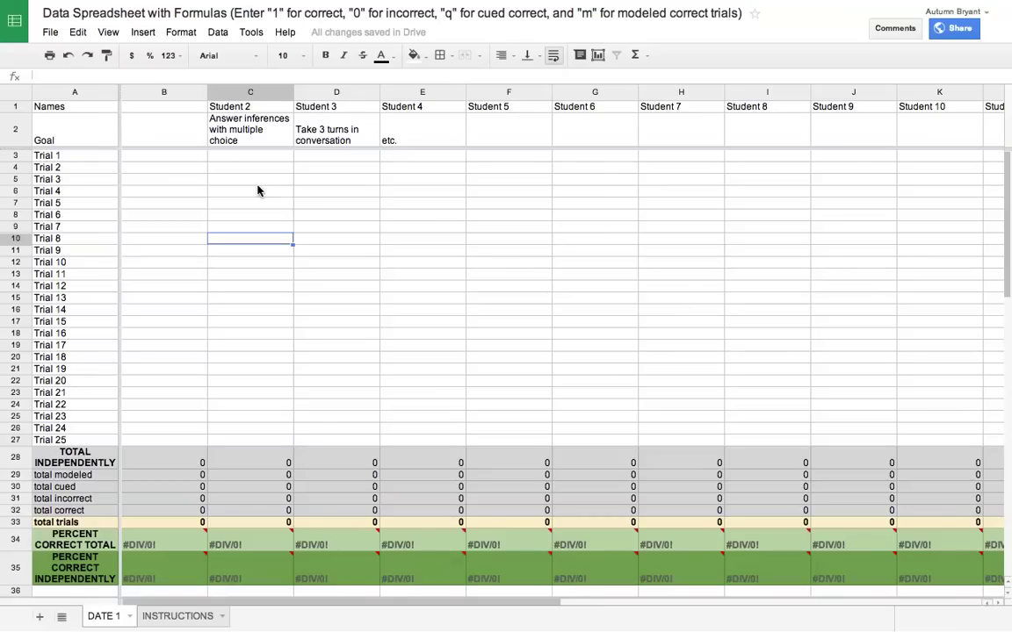
- Enter the first student's name in B1 and the goal 'Word final "er" at the word level' in B2
left_click(180, 112)
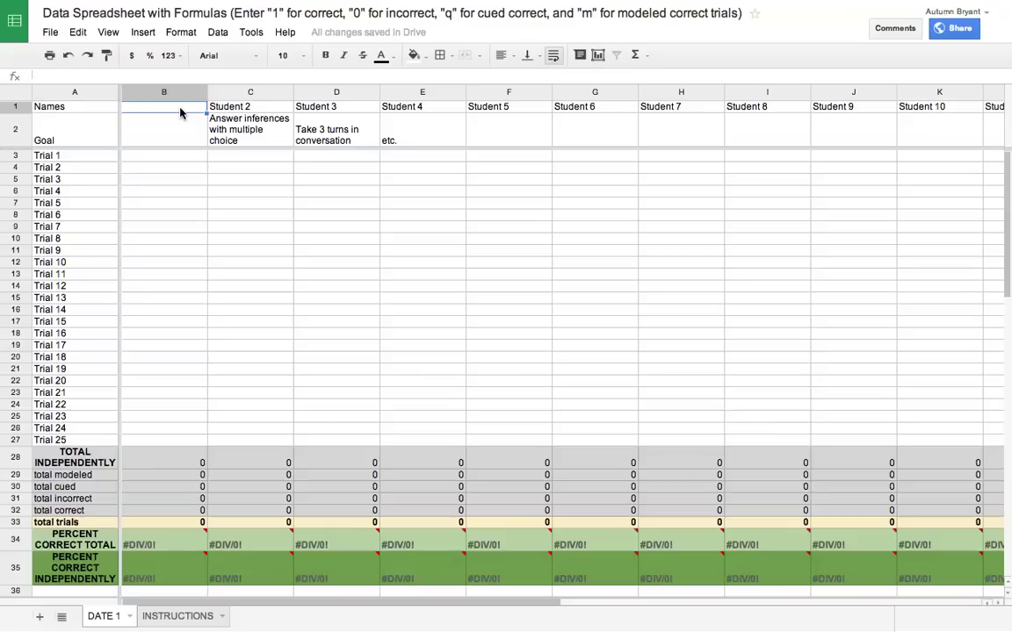
type("Lawrence")
key("Return")
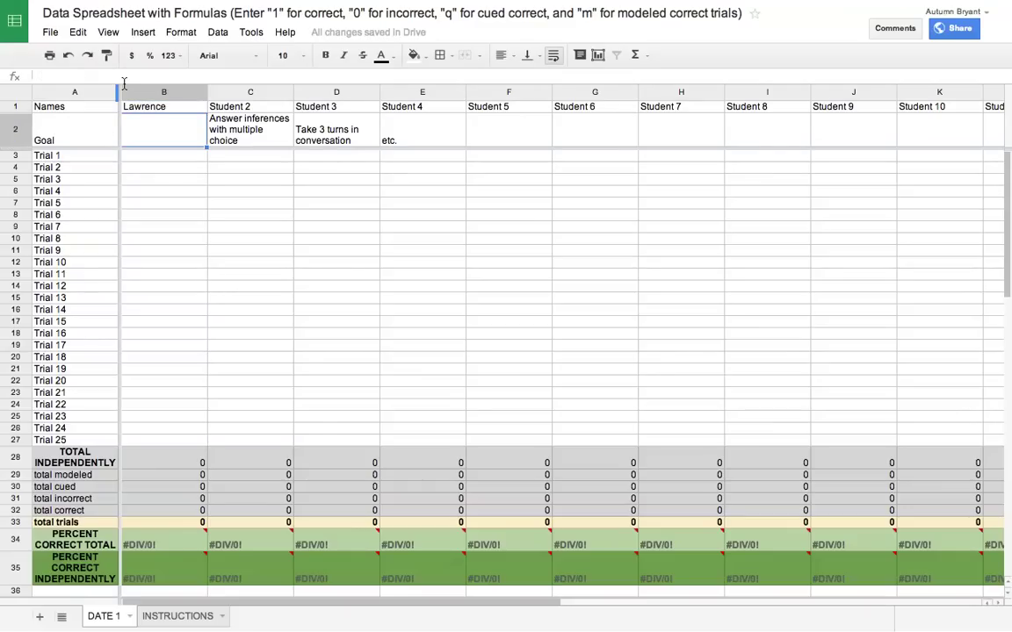
type("Word final ")
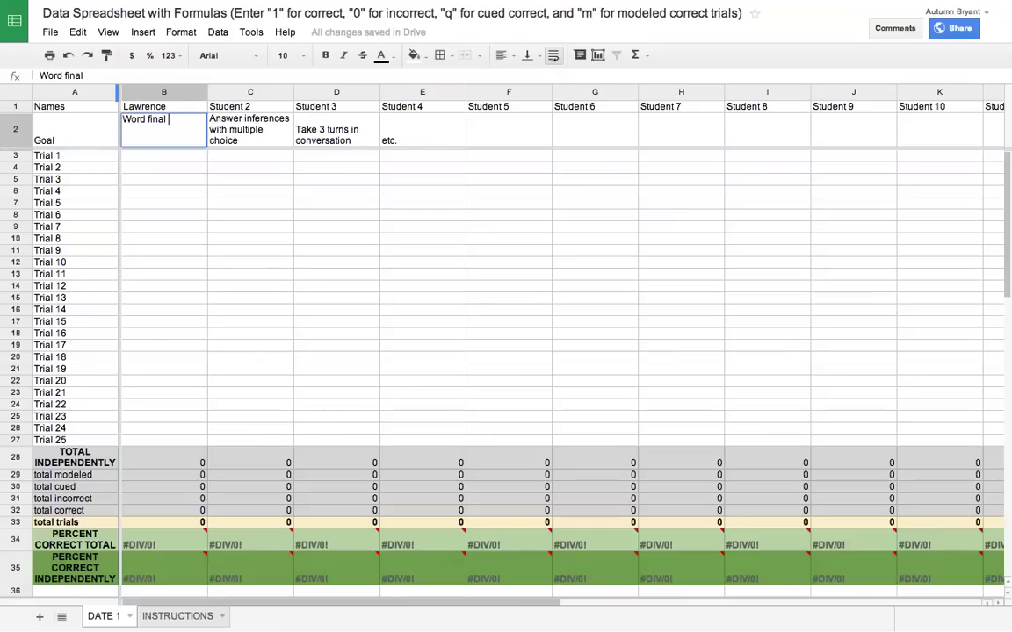
type("\"er\" at the word le")
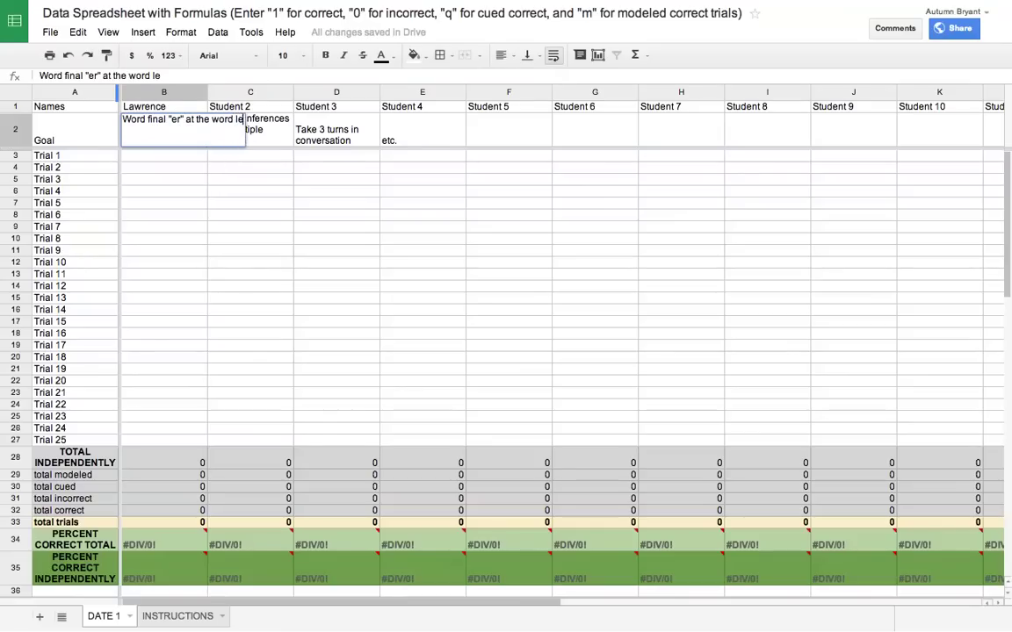
type("vel")
key("Return")
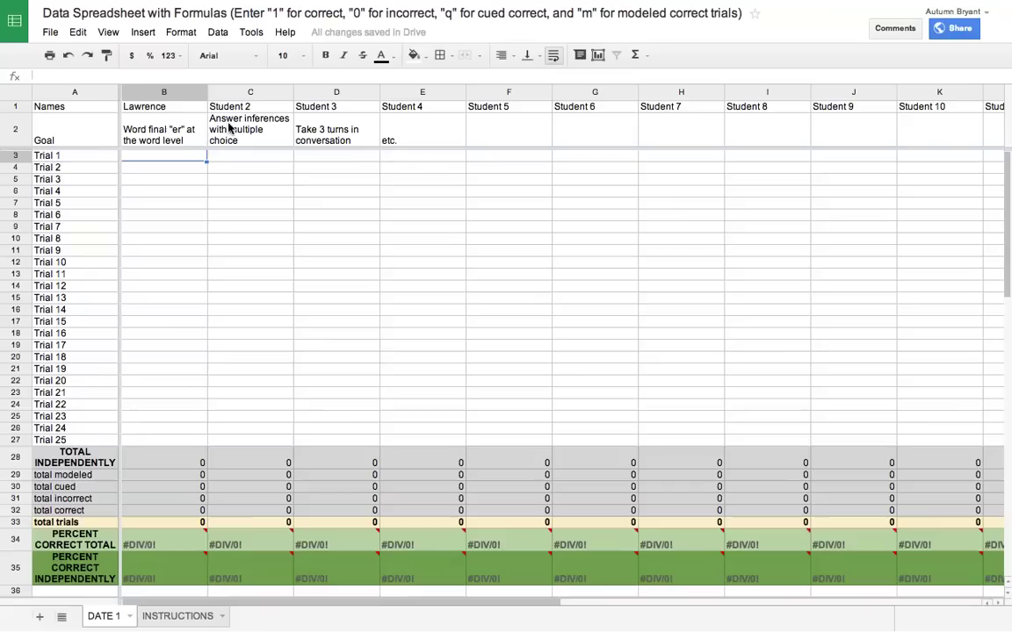
left_click(163, 106)
key("Right")
key("Right")
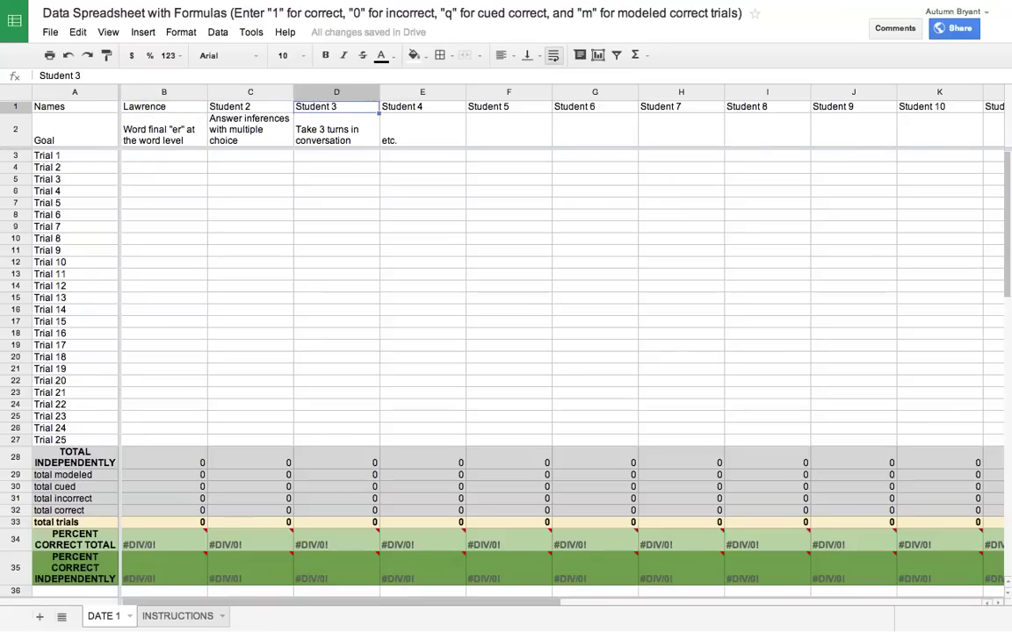
key("Right")
key("Down")
key("Left")
key("Left")
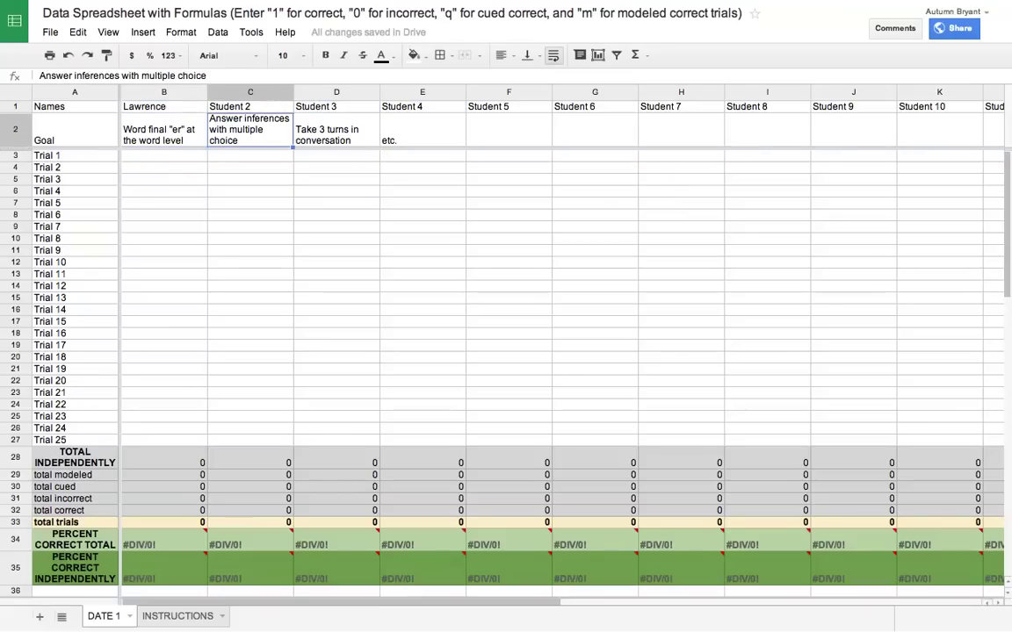
key("Right")
key("Right")
key("Right")
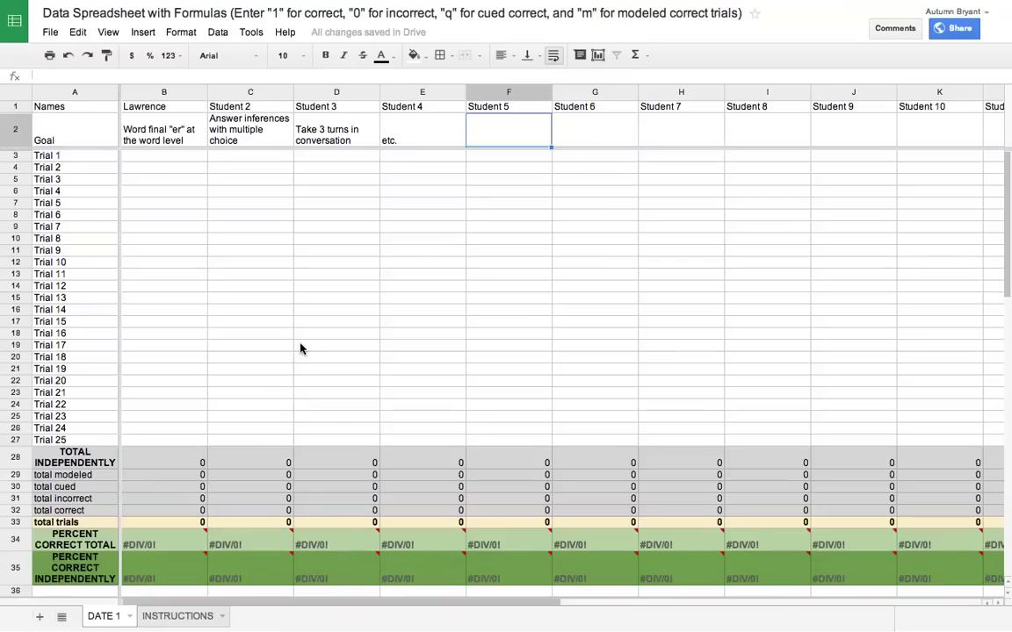
- Rename the DATE 1 sheet tab to 12/27/13
left_click(128, 616)
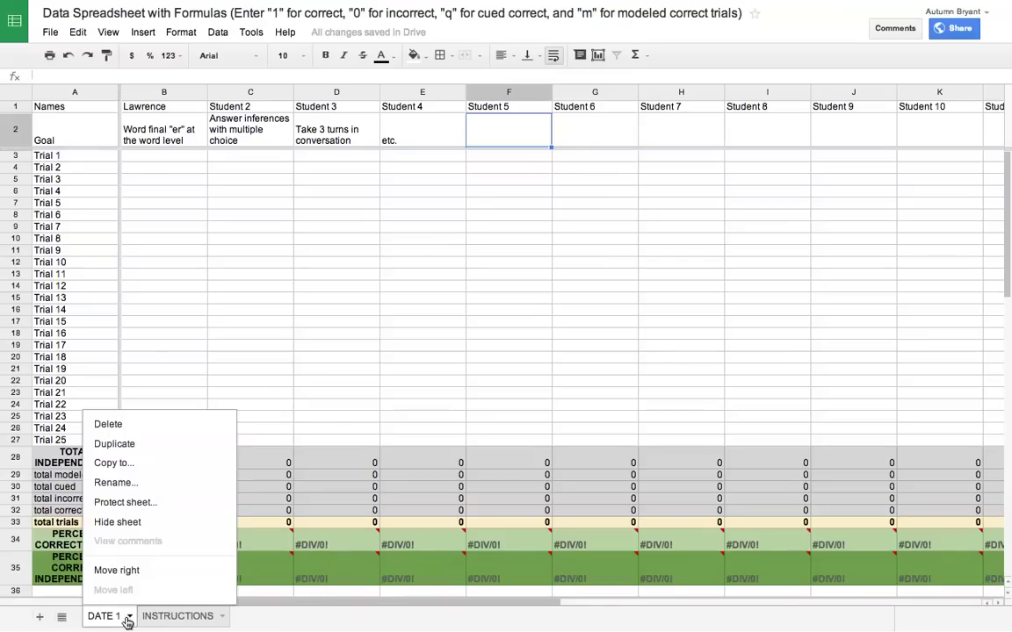
left_click(115, 483)
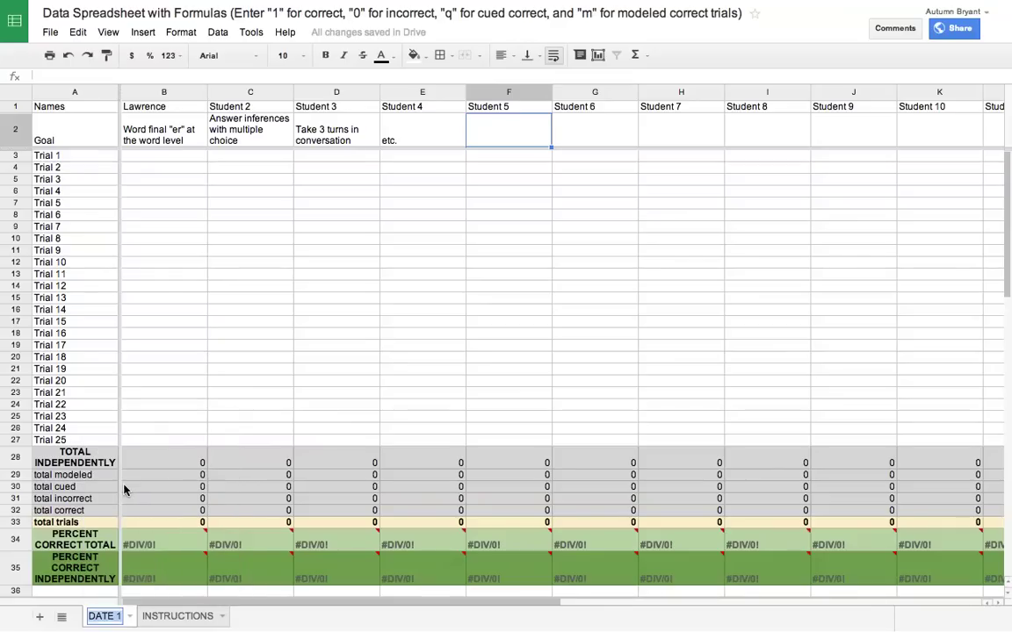
type("12/")
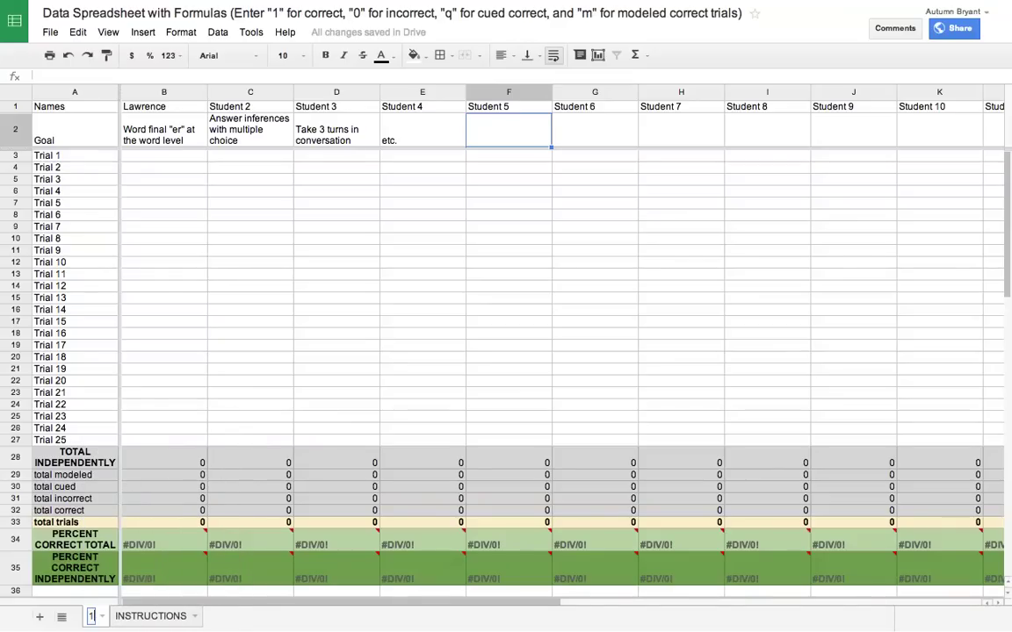
type("27/13")
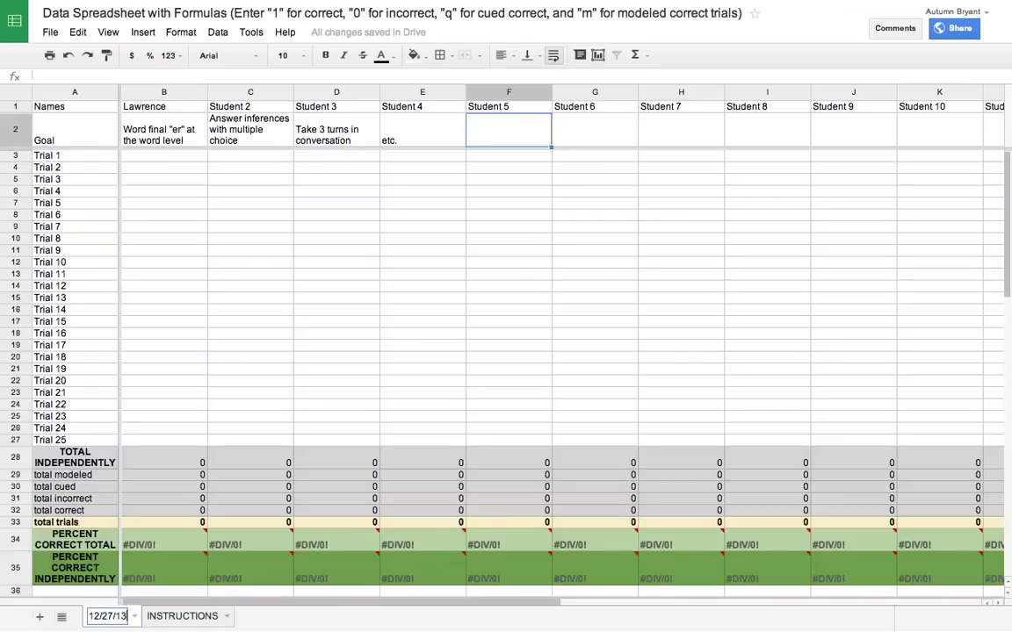
key("Return")
left_click(133, 619)
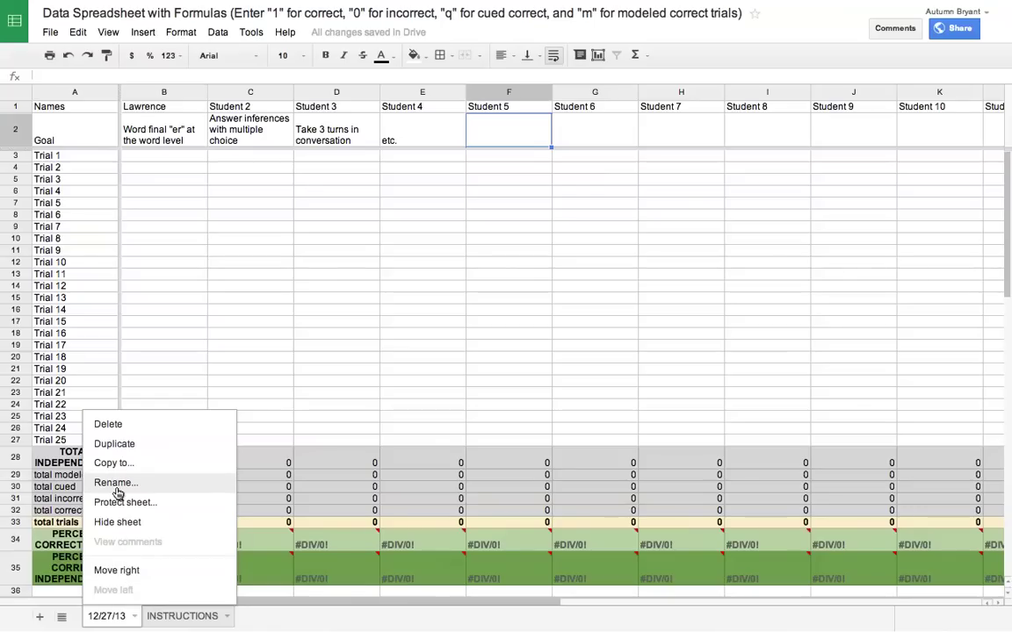
- Duplicate the 12/27/13 sheet, rename the copy 12/28/13, and return to 12/27/13
left_click(115, 445)
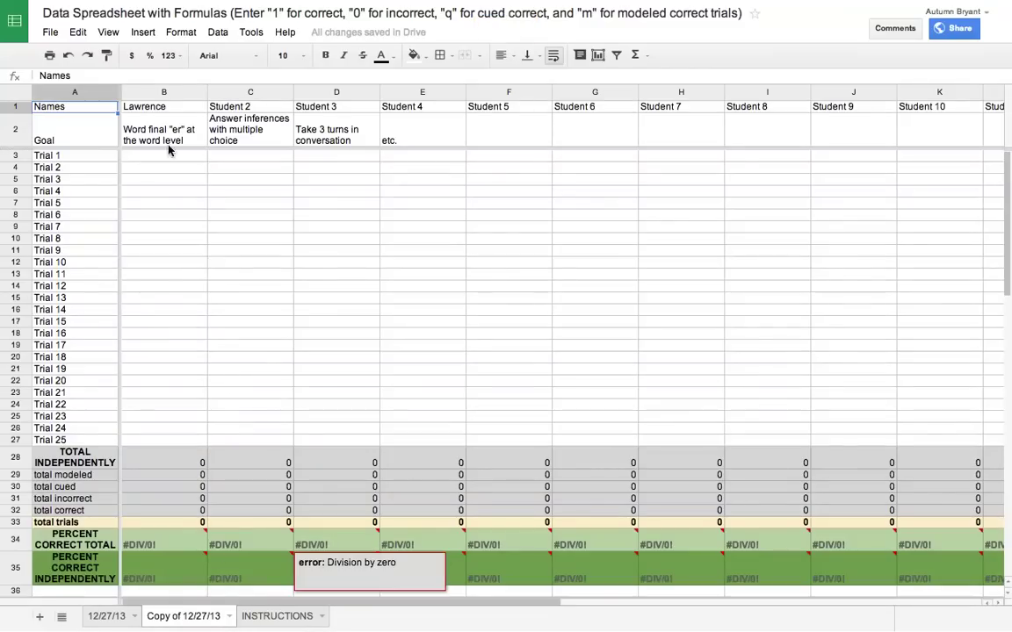
left_click(181, 287)
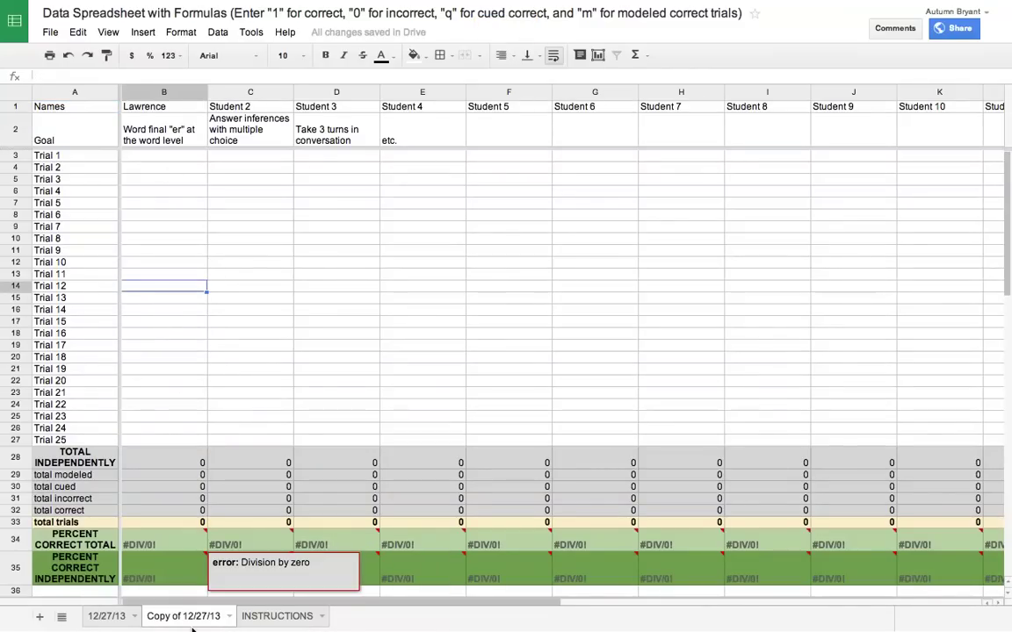
left_click(228, 617)
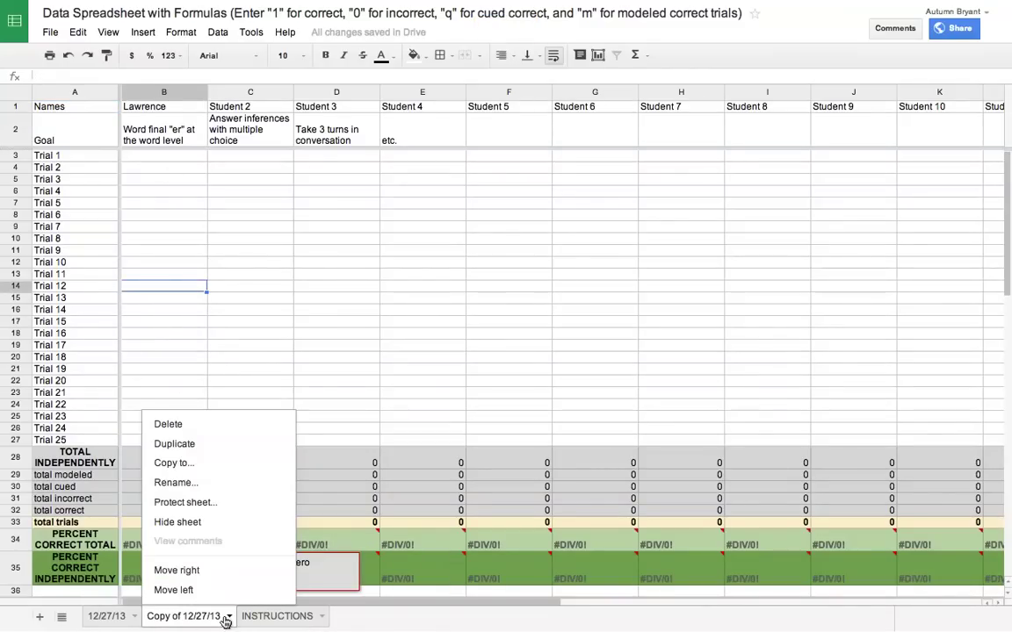
left_click(186, 482)
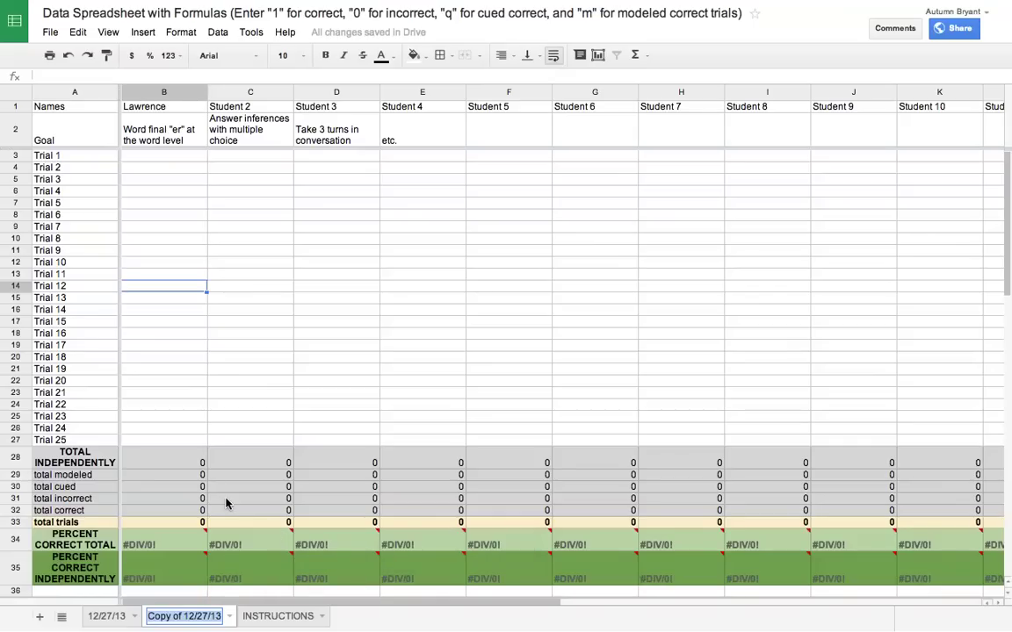
type("1")
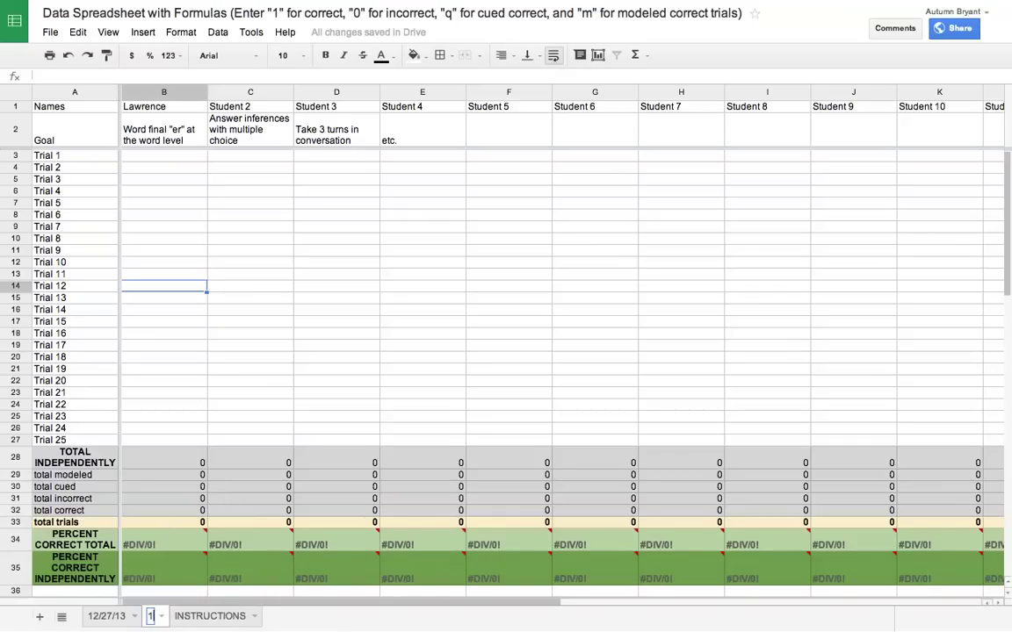
type("2/28/13")
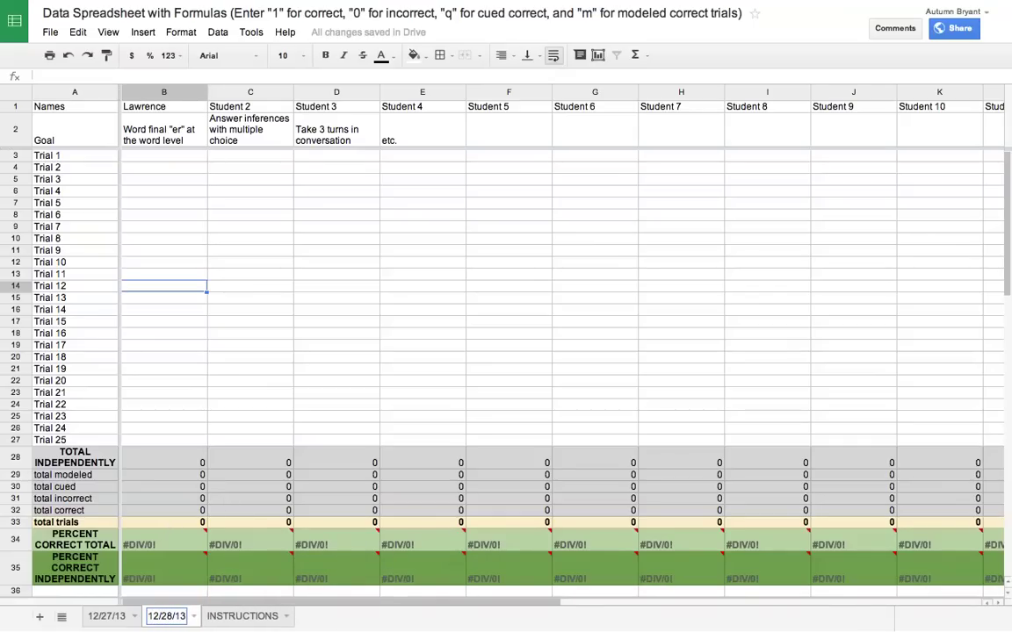
key("Return")
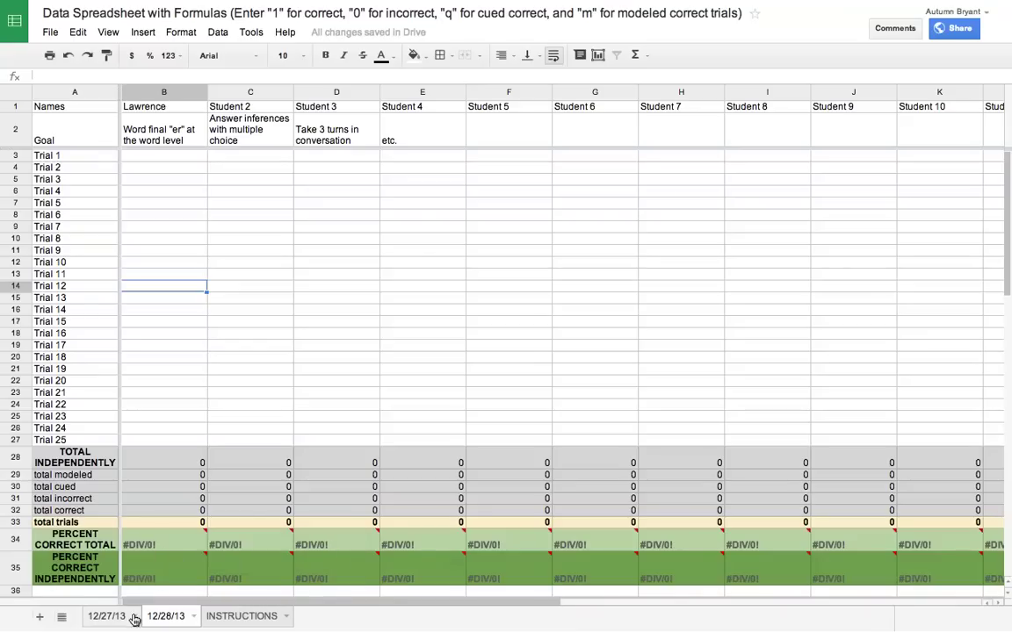
left_click(97, 616)
left_click(237, 283)
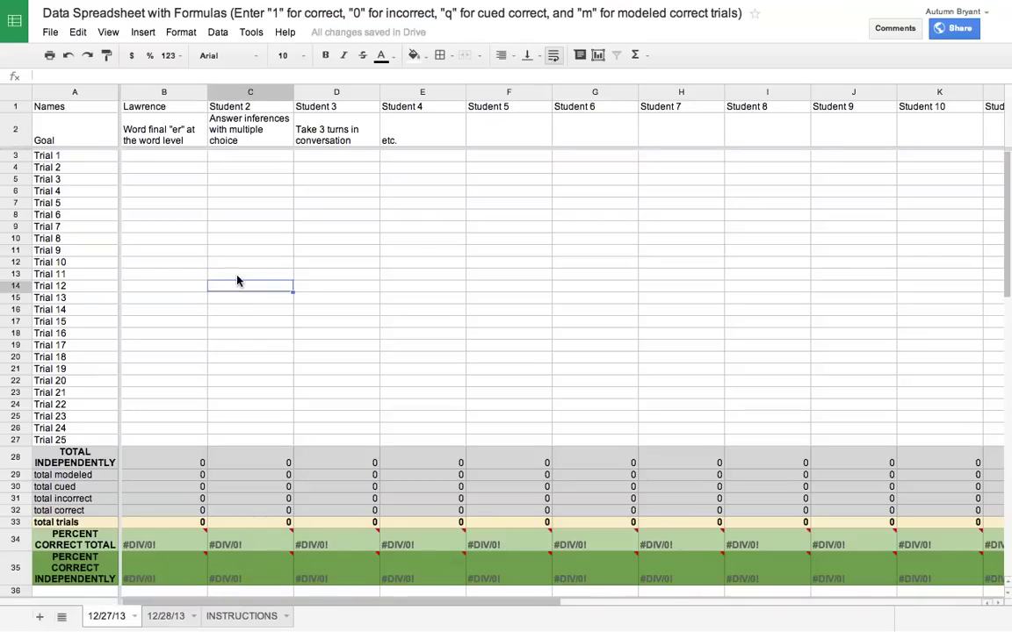
key("Up")
key("Up")
key("Up")
key("Up")
key("Up")
key("Up")
key("Up")
key("Up")
key("Up")
key("Up")
key("Up")
key("Up")
key("Up")
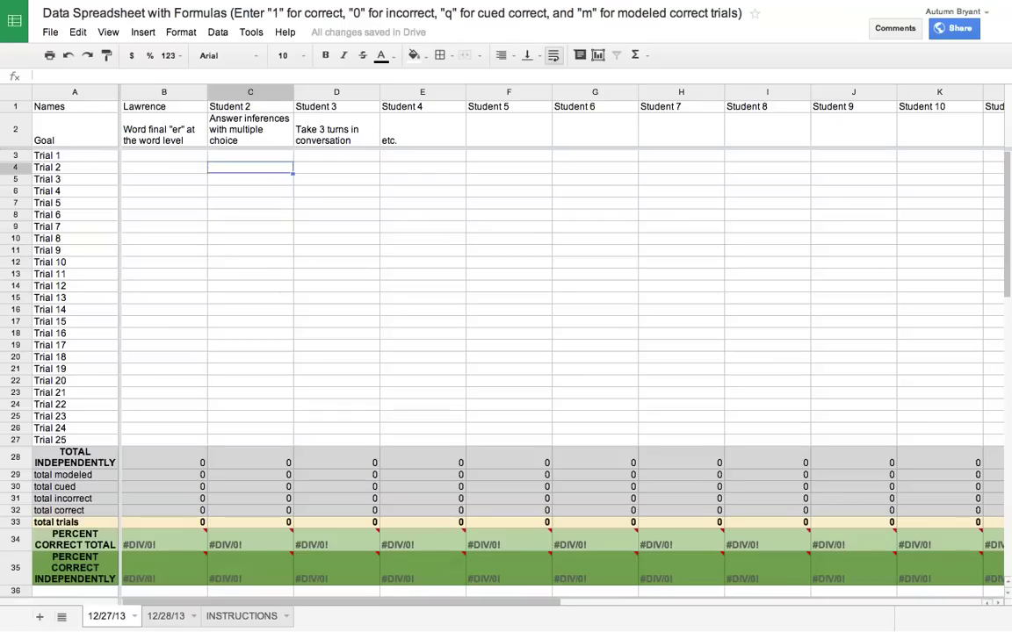
key("Left")
key("Down")
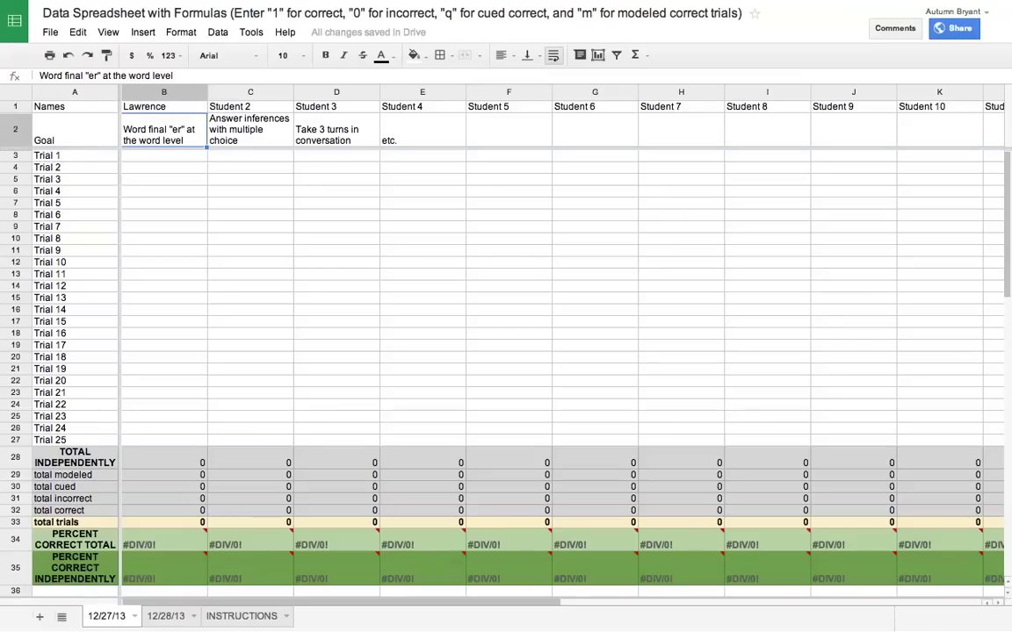
left_click(163, 156)
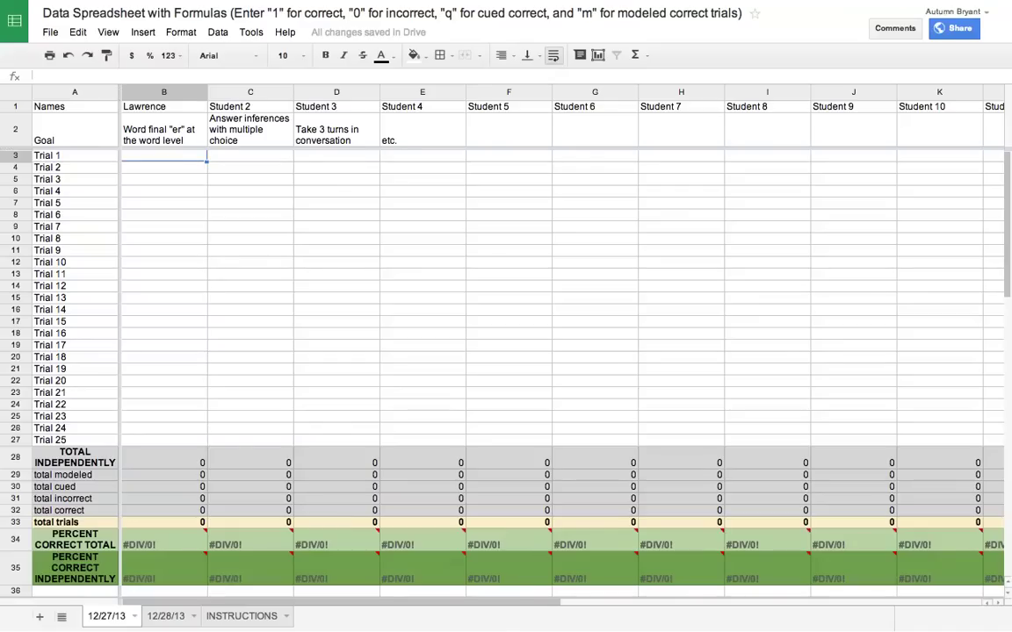
- Enter scores 1, 1, 0, 0 and q for Trials 1–5 in column B
type("1")
key("Return")
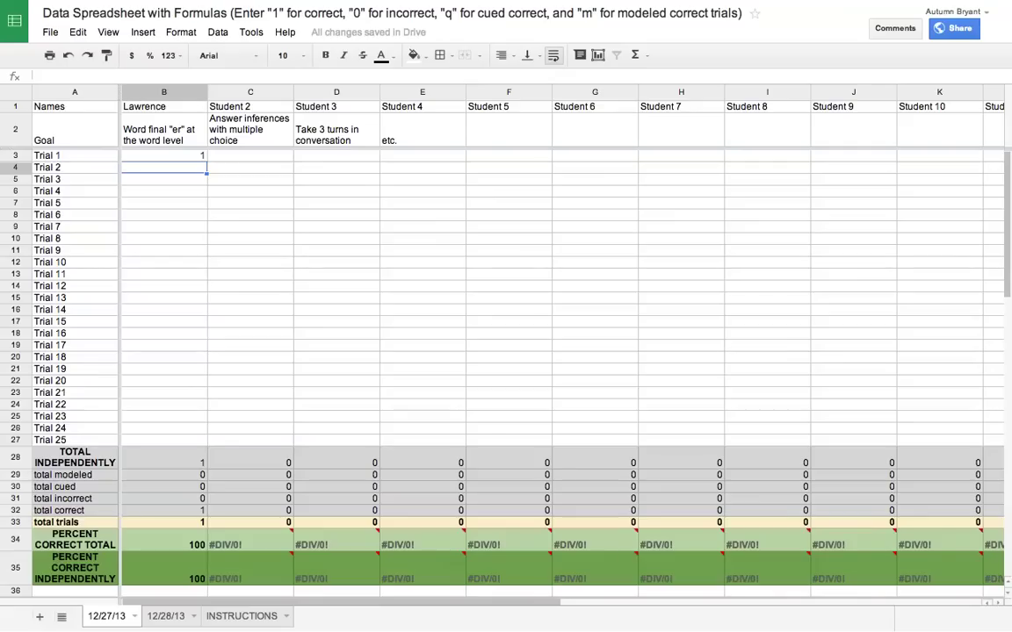
type("1")
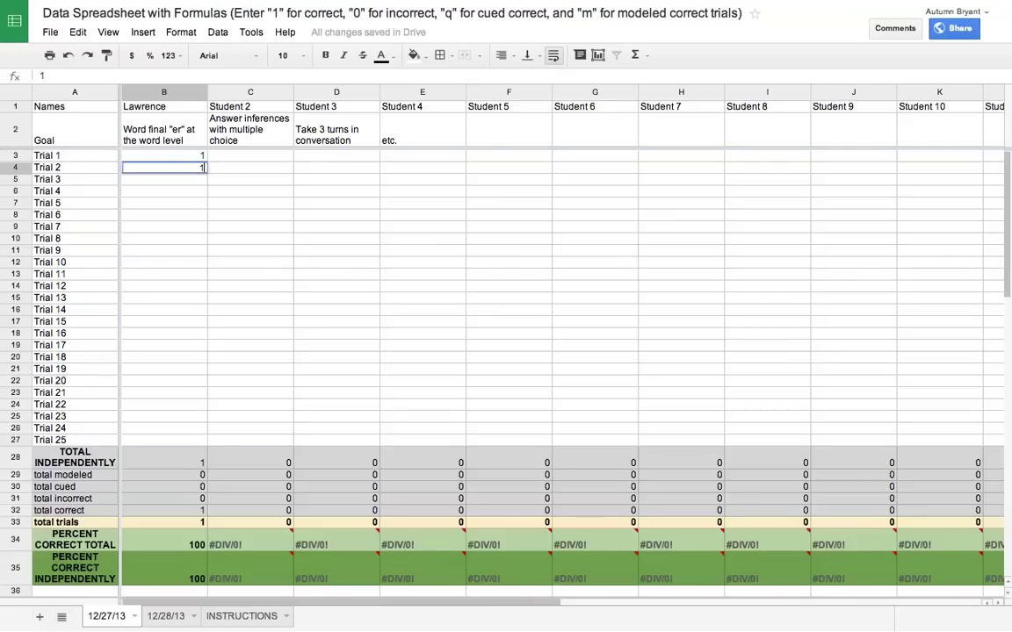
key("Return")
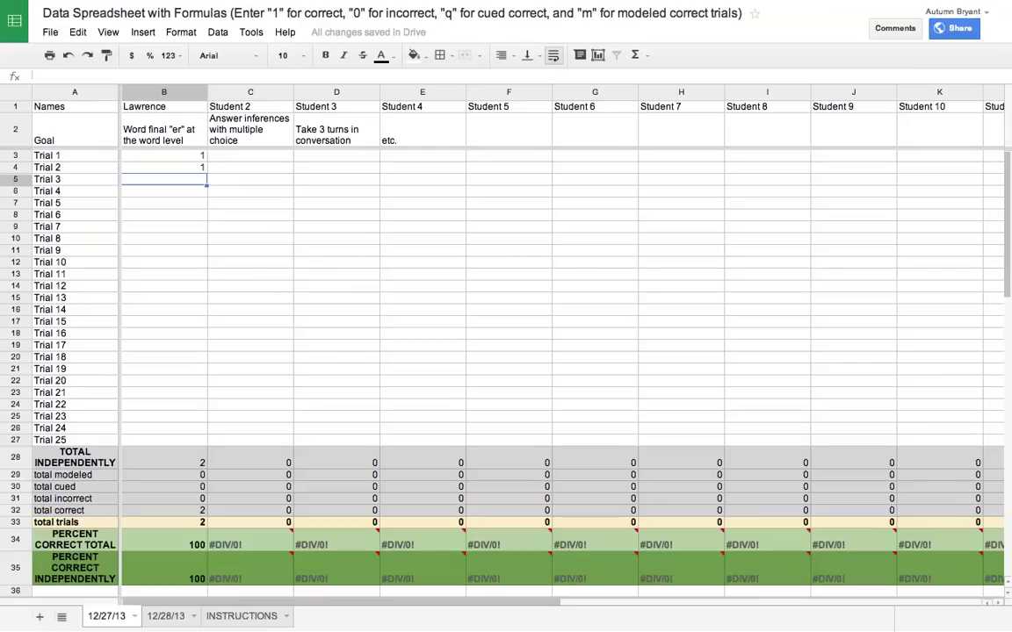
type("0")
key("Return")
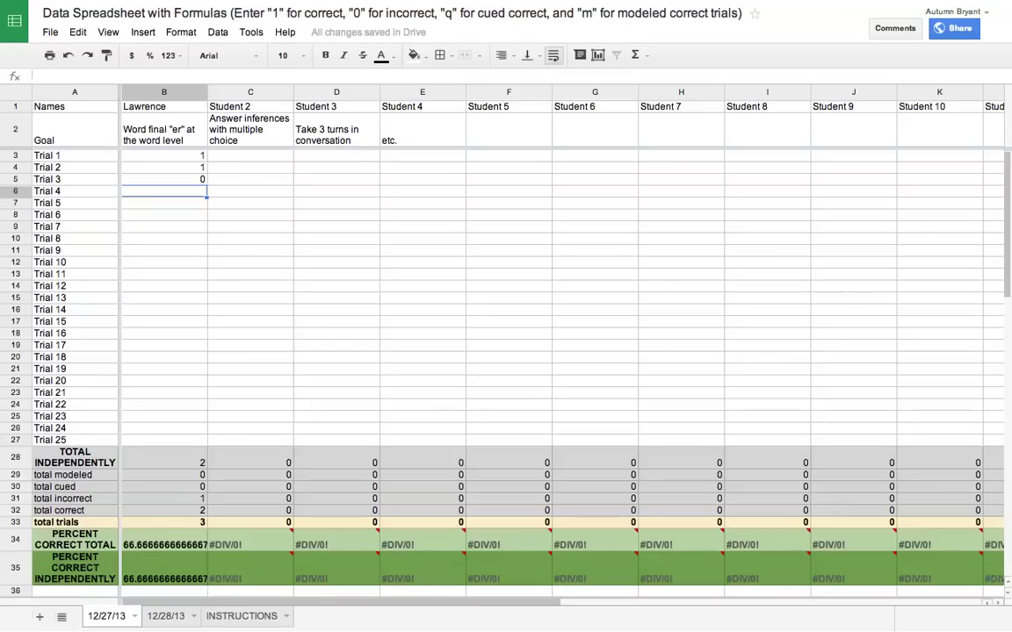
type("0")
key("Return")
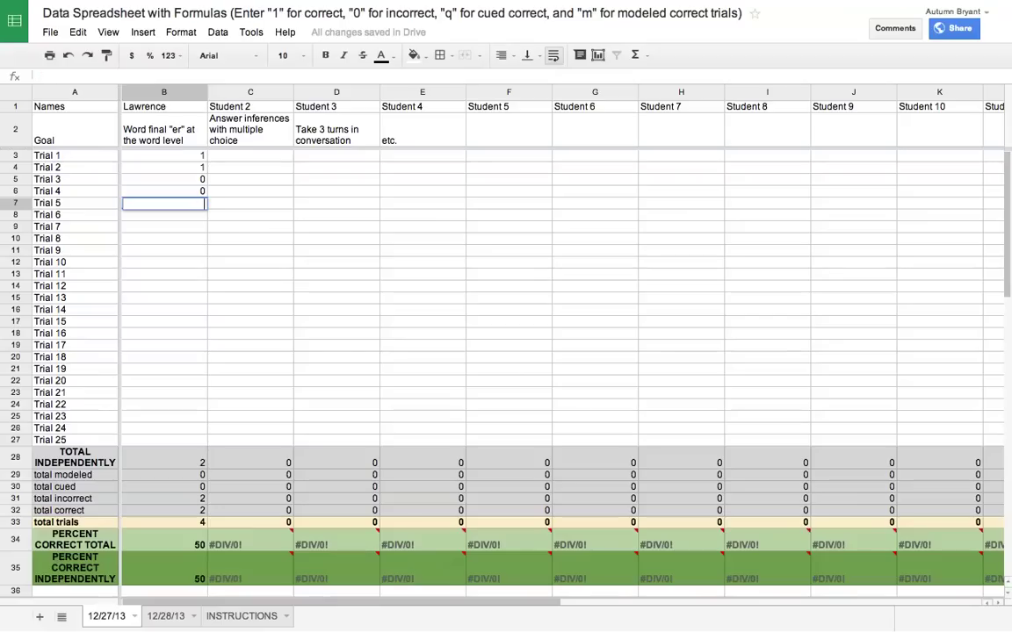
type("q")
key("Return")
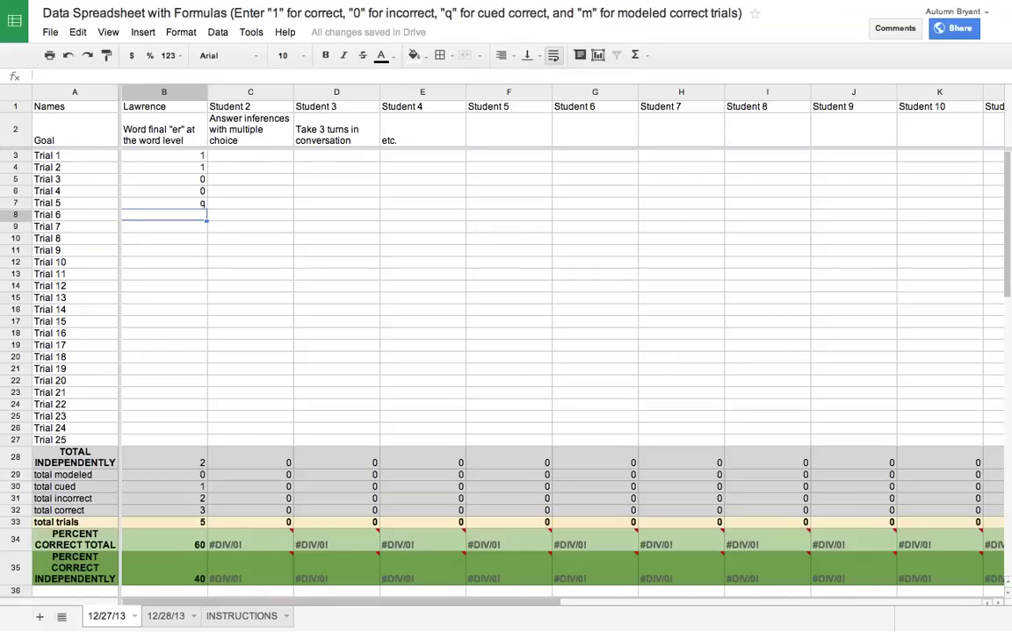
- Enter scores 1, 1, 0 and m for Trials 6–9 in column B
type("1")
key("Return")
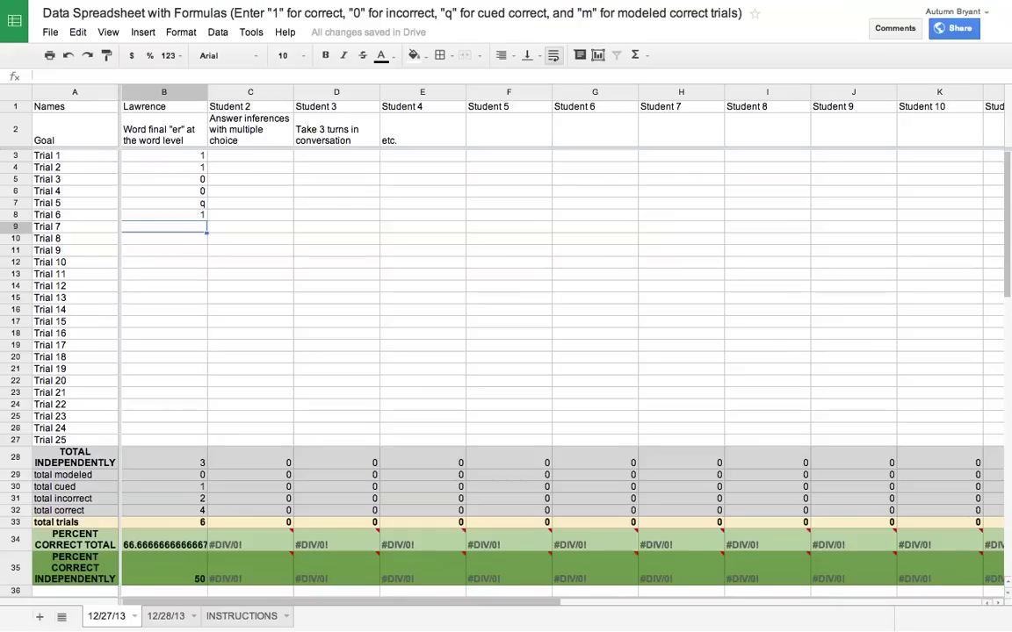
type("1")
key("Return")
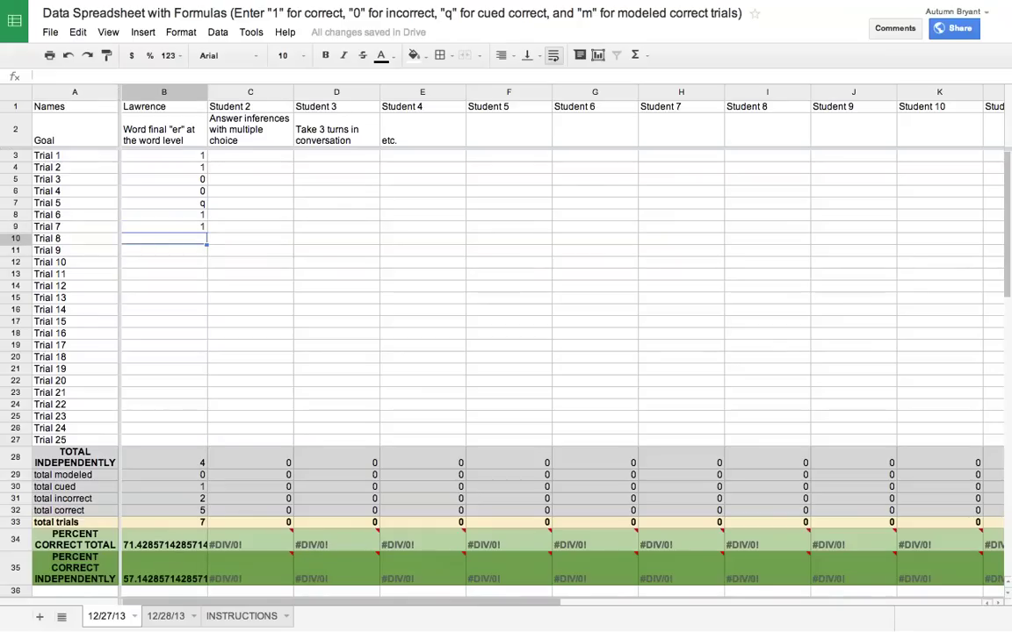
type("0")
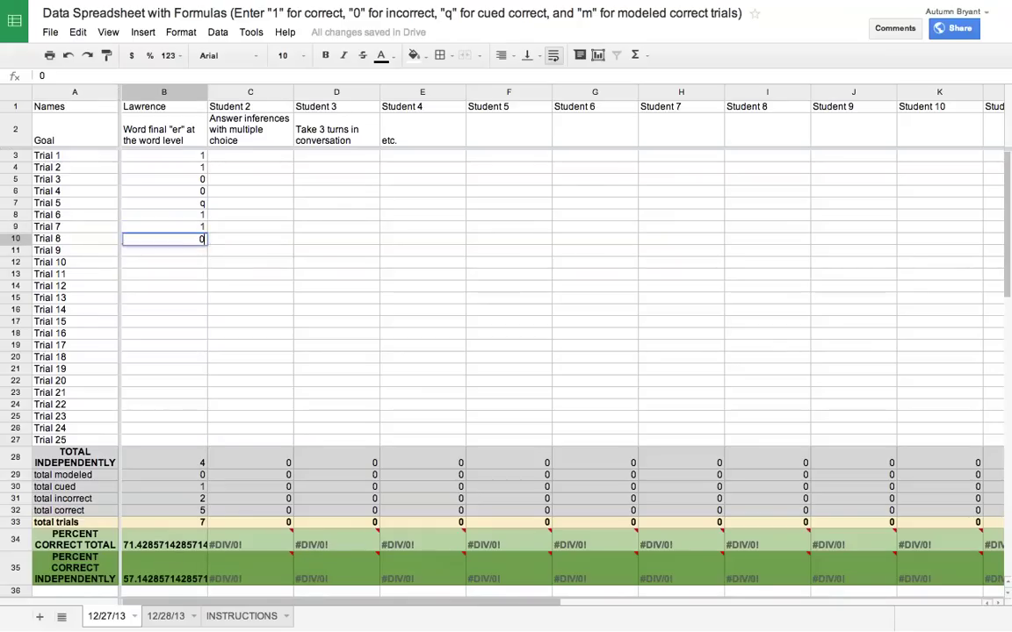
key("Return")
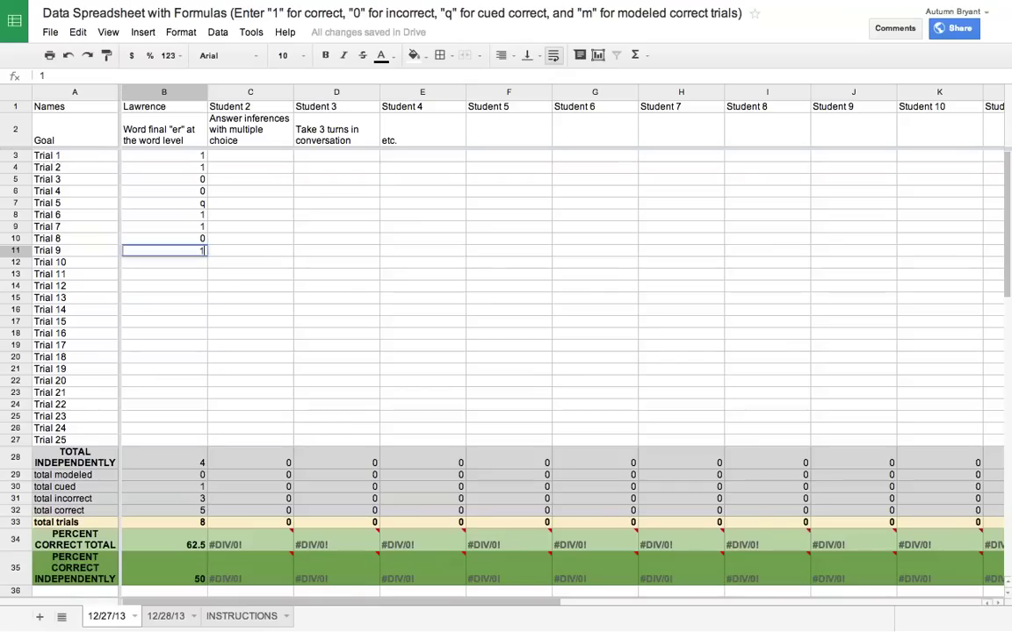
type("m")
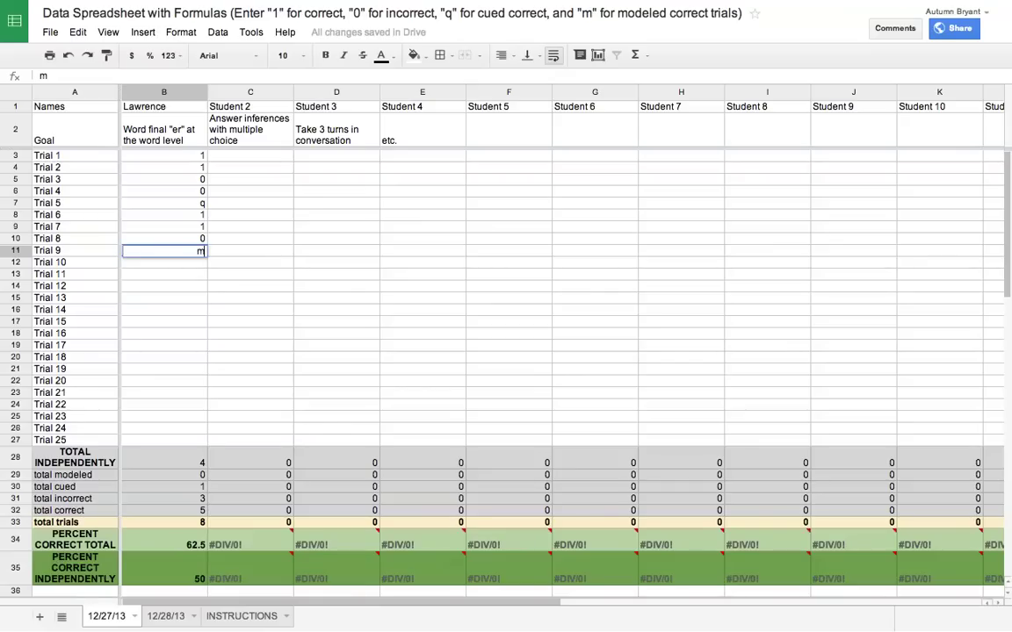
key("Return")
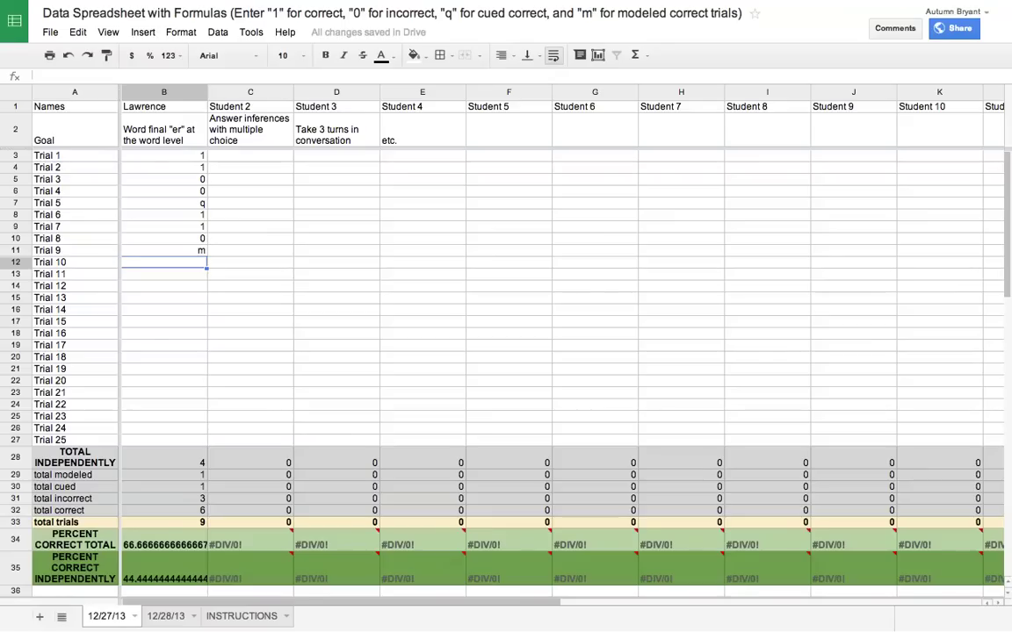
key("Down")
key("Down")
key("Down")
key("Down")
key("Down")
key("Down")
key("Down")
key("Down")
key("Down")
key("Down")
key("Down")
key("Down")
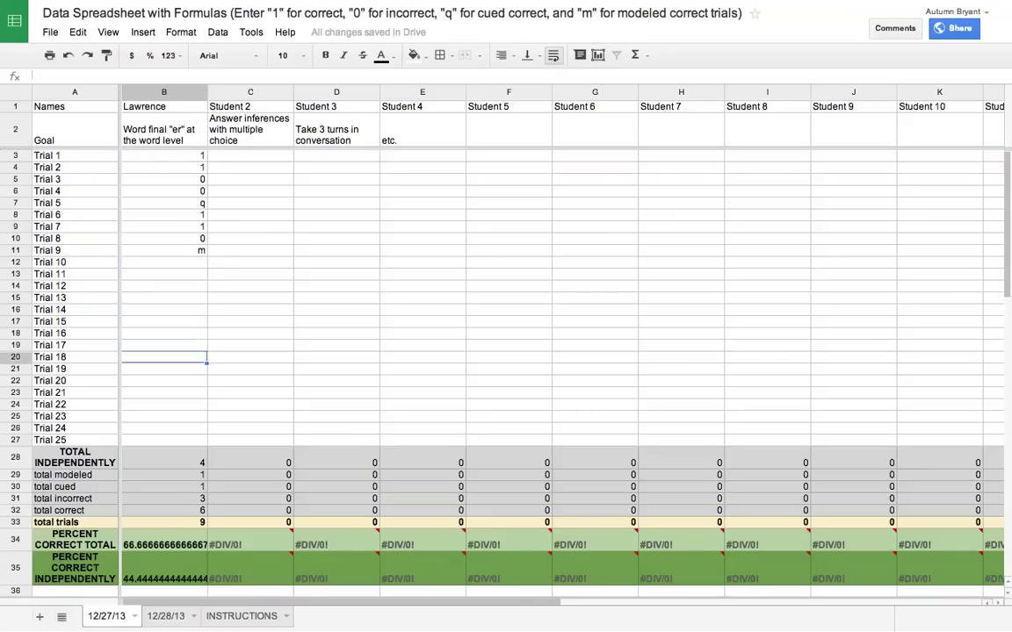
key("Down")
key("Down")
key("Down")
key("Down")
key("Down")
key("Down")
key("Down")
key("Down")
key("Down")
key("Down")
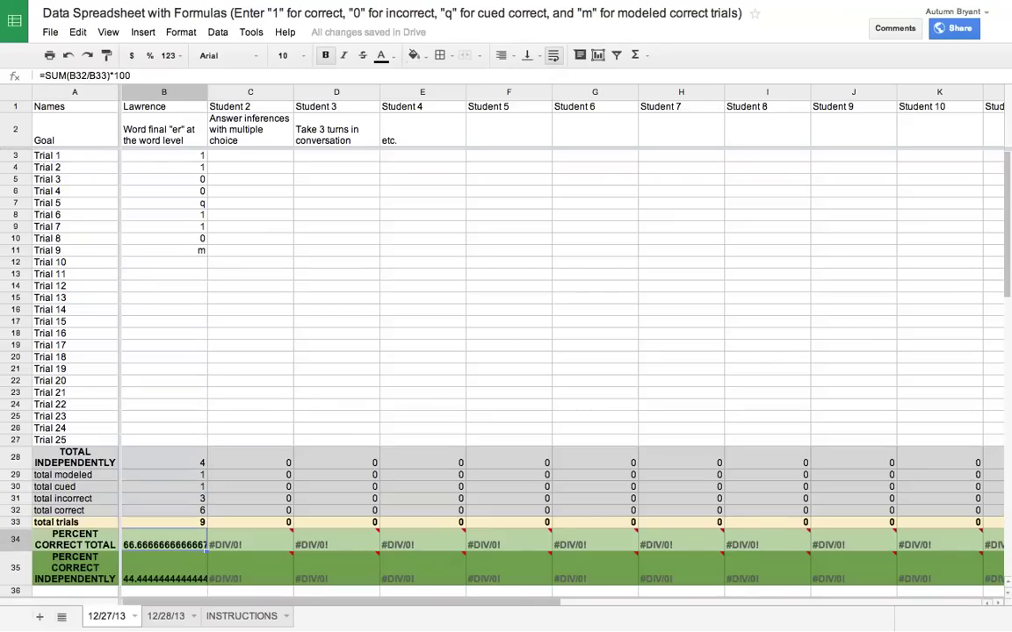
key("Down")
key("Down")
key("Down")
key("Down")
key("Down")
key("Down")
key("Down")
key("Down")
key("Down")
key("Down")
key("Down")
key("Down")
key("Down")
key("Down")
key("Down")
key("Down")
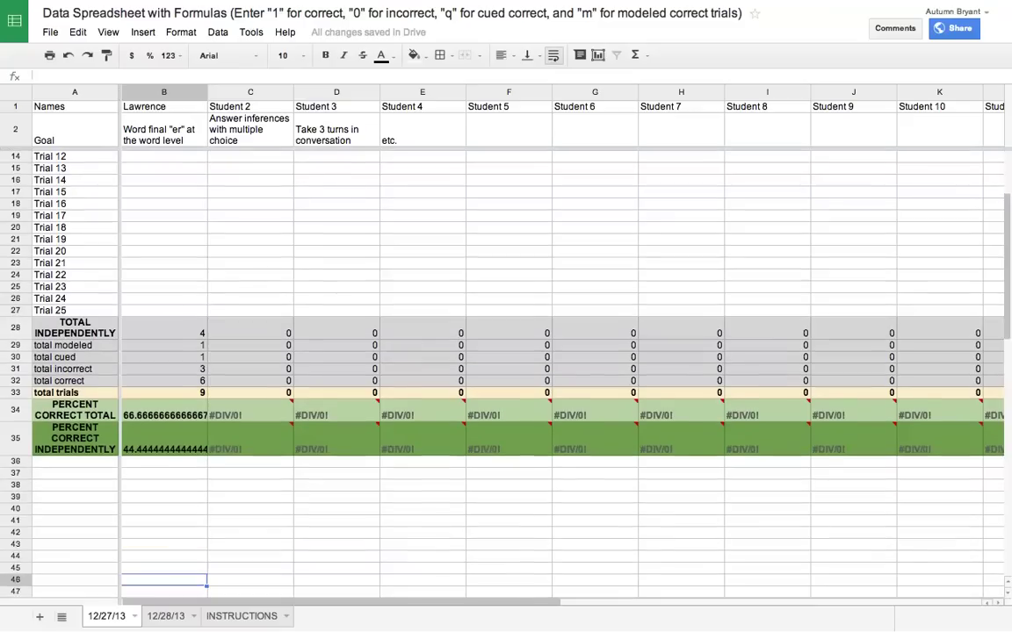
key("Down")
key("Down")
key("Down")
key("Down")
key("Down")
key("Down")
key("Down")
key("Down")
key("Down")
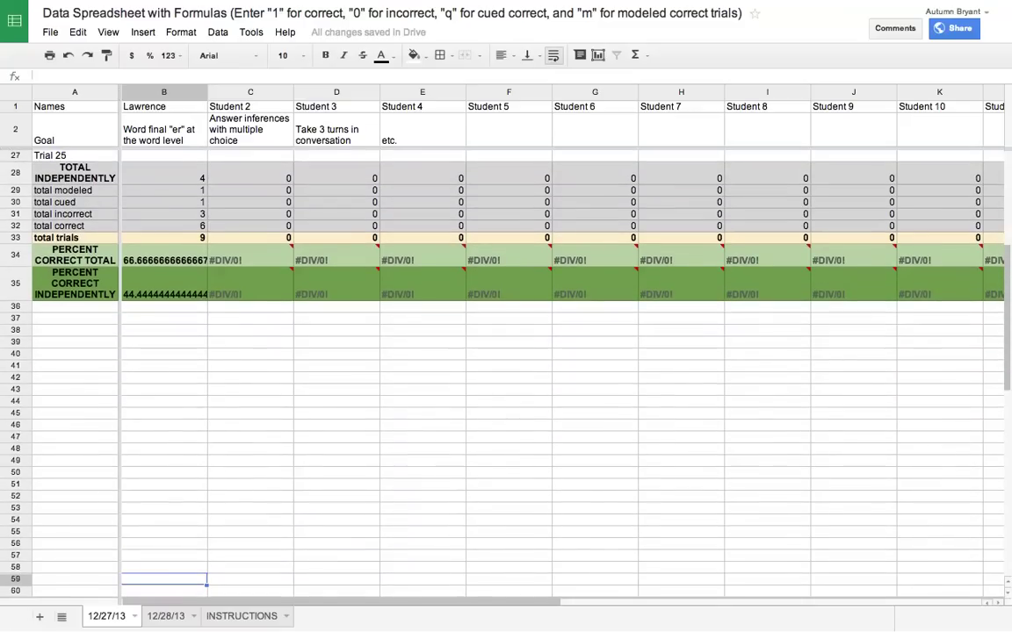
key("Down")
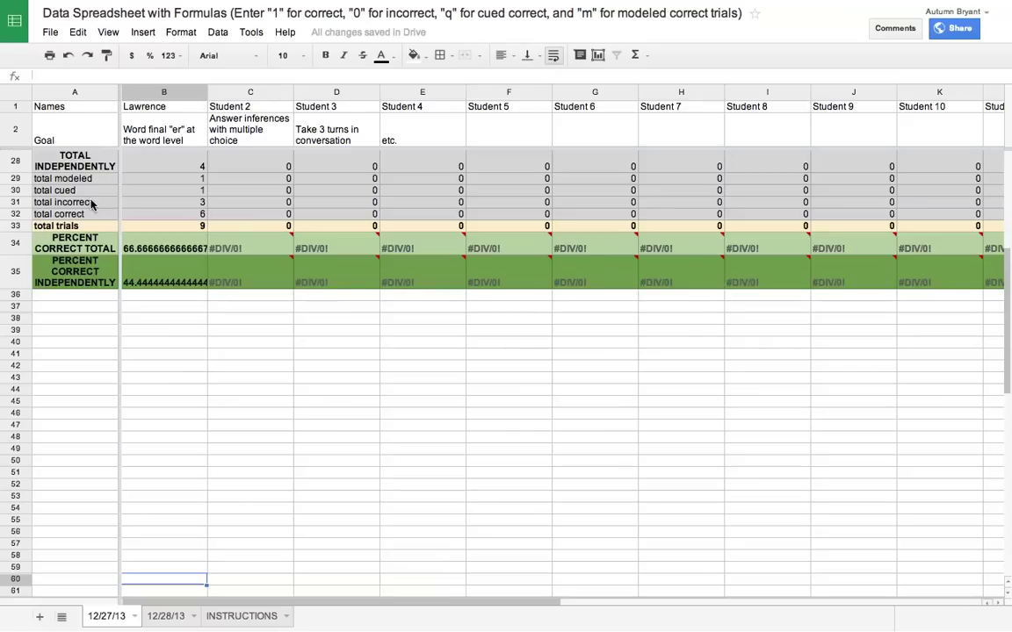
left_click(174, 168)
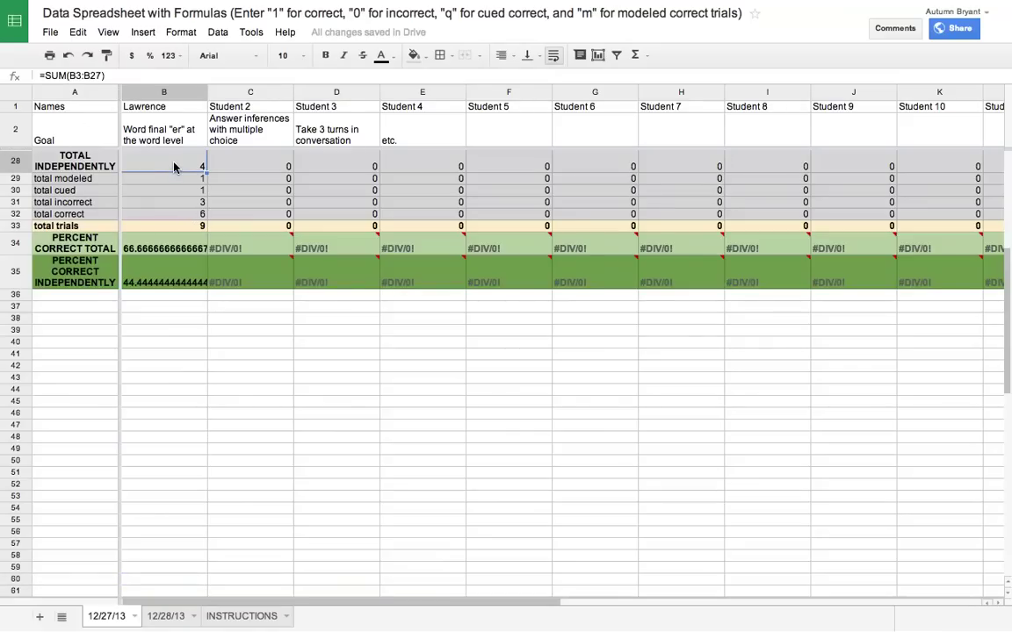
key("Down")
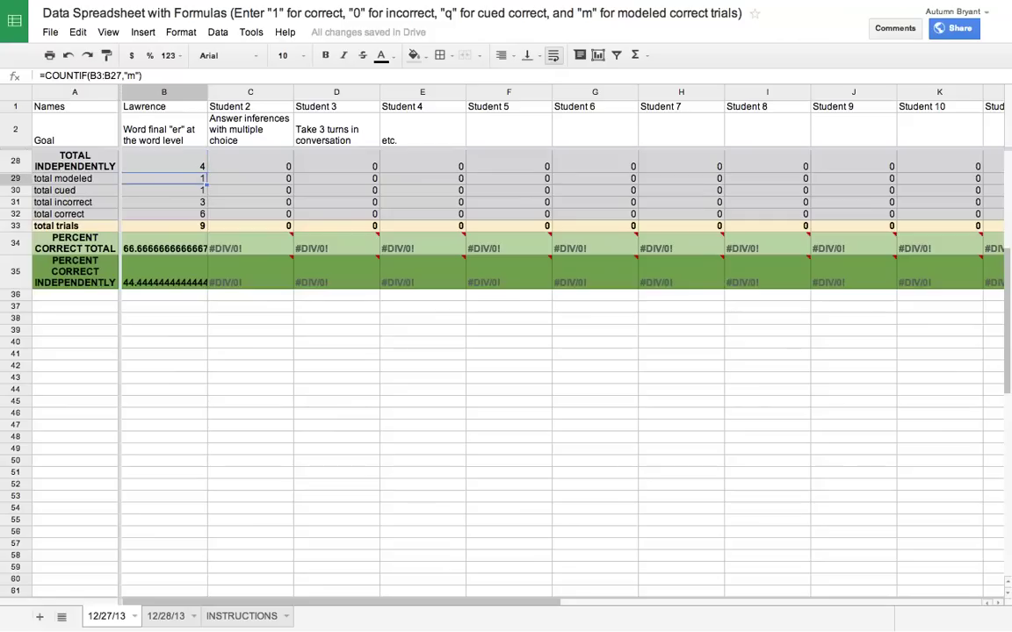
key("Down")
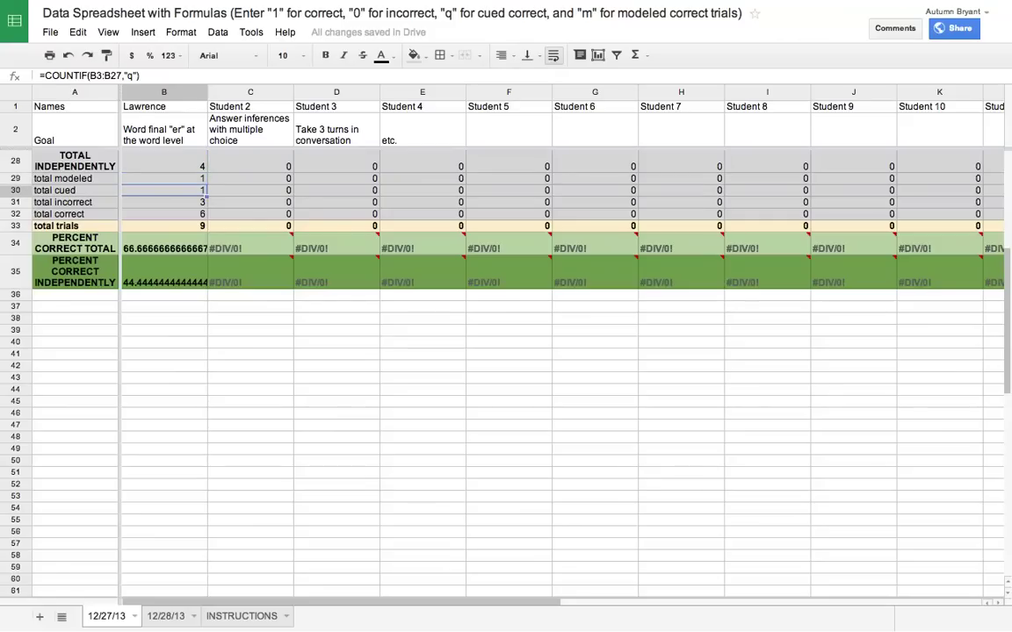
key("Down")
key("Down")
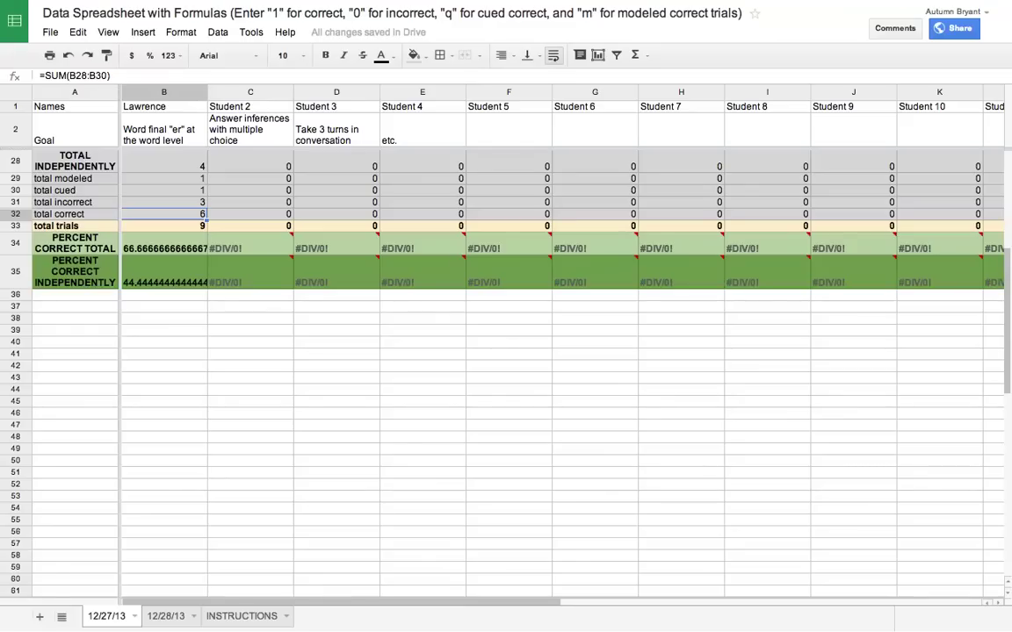
left_click(163, 226)
left_click(163, 249)
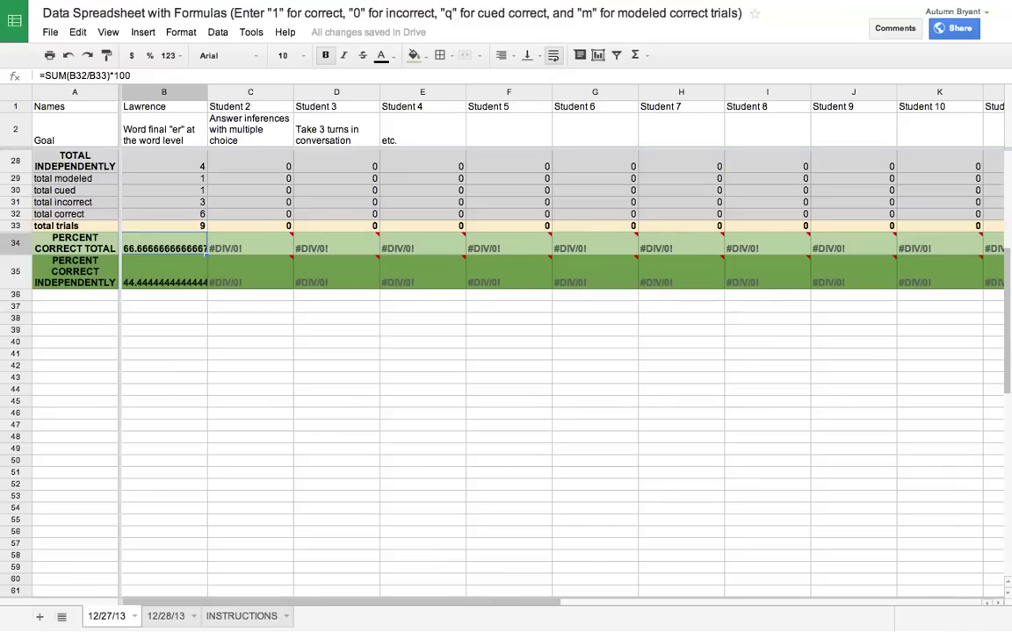
left_click(163, 272)
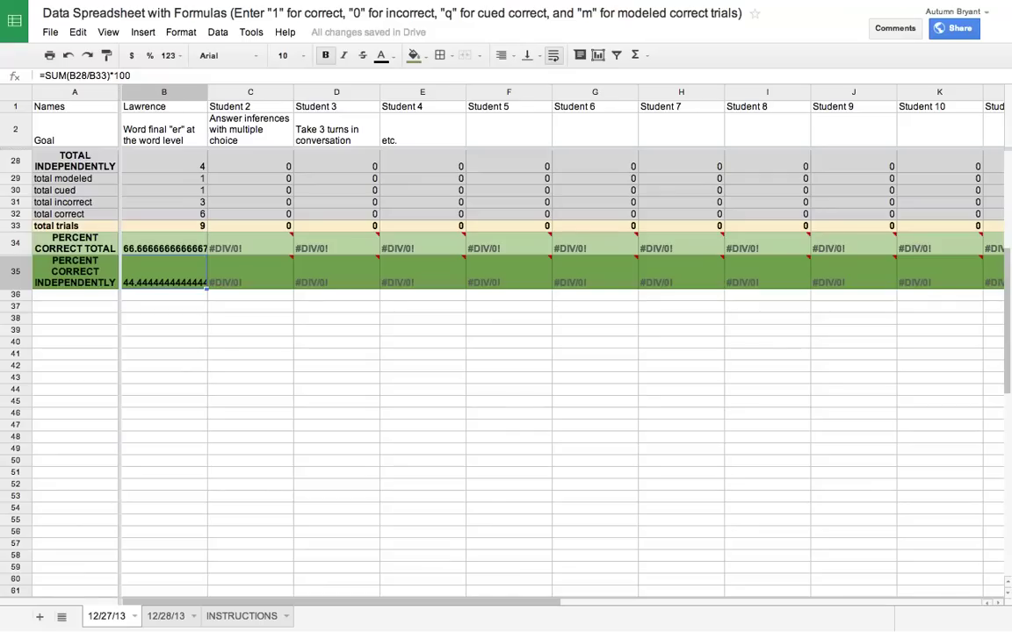
key("Up")
key("Up")
key("Up")
key("Up")
key("Up")
key("Up")
key("Up")
key("Up")
key("Up")
key("Up")
key("Up")
key("Up")
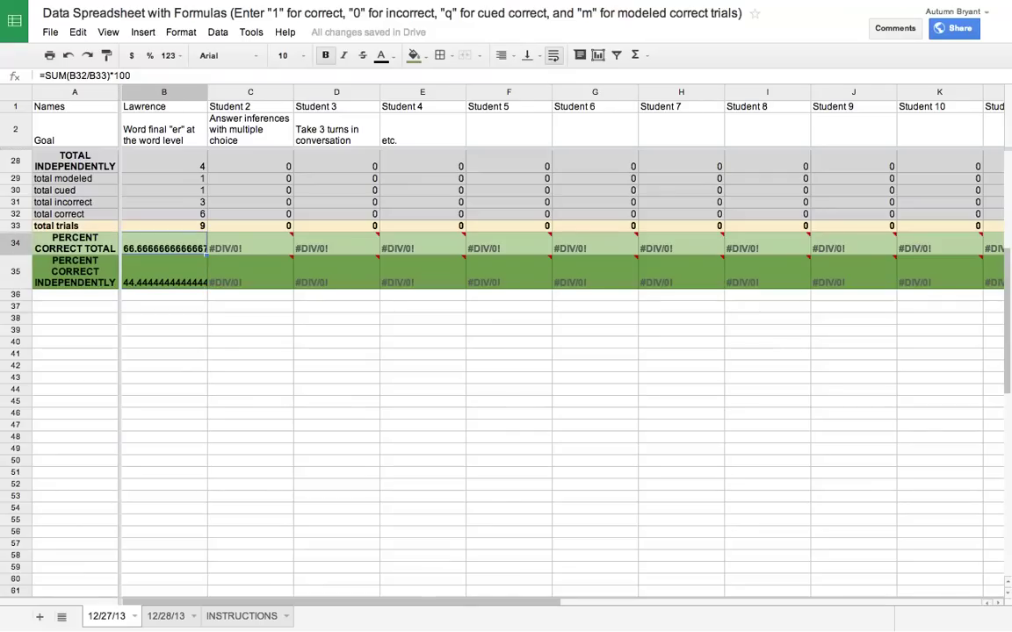
key("Up")
key("Up")
key("Up")
key("Up")
key("Up")
key("Up")
key("Up")
key("Up")
key("Up")
key("Up")
key("Up")
key("Up")
key("Up")
key("Up")
key("Up")
key("Up")
key("Up")
key("Up")
key("Up")
key("Up")
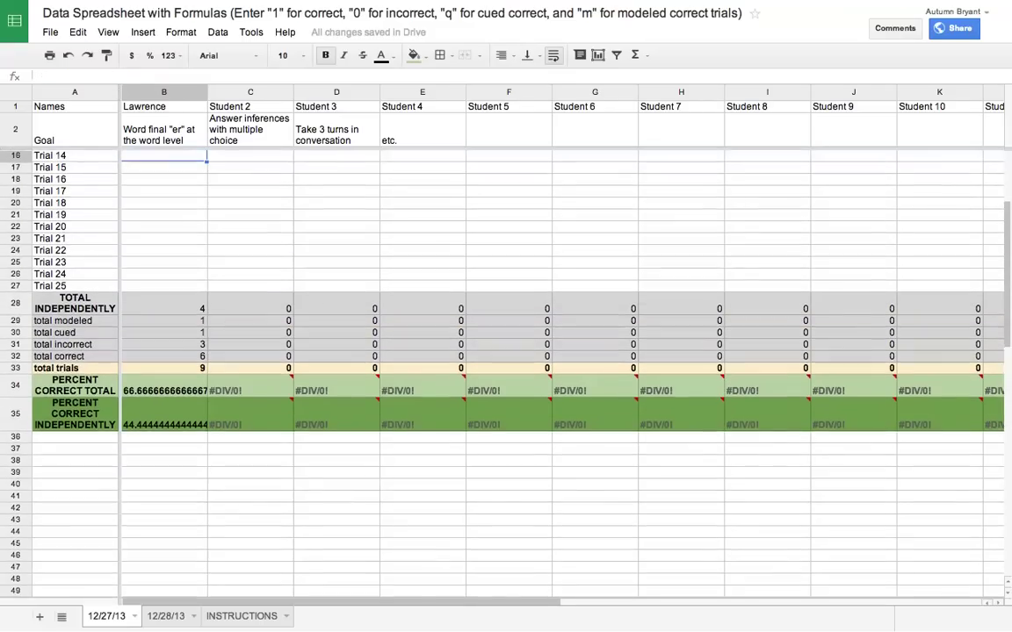
- Enter scores 1, 1, 1, 1, 0, 0, m for Trials 10–16 in column B
key("Down")
key("Down")
key("Down")
key("Down")
key("Down")
key("Down")
key("Down")
key("Down")
key("Down")
key("Down")
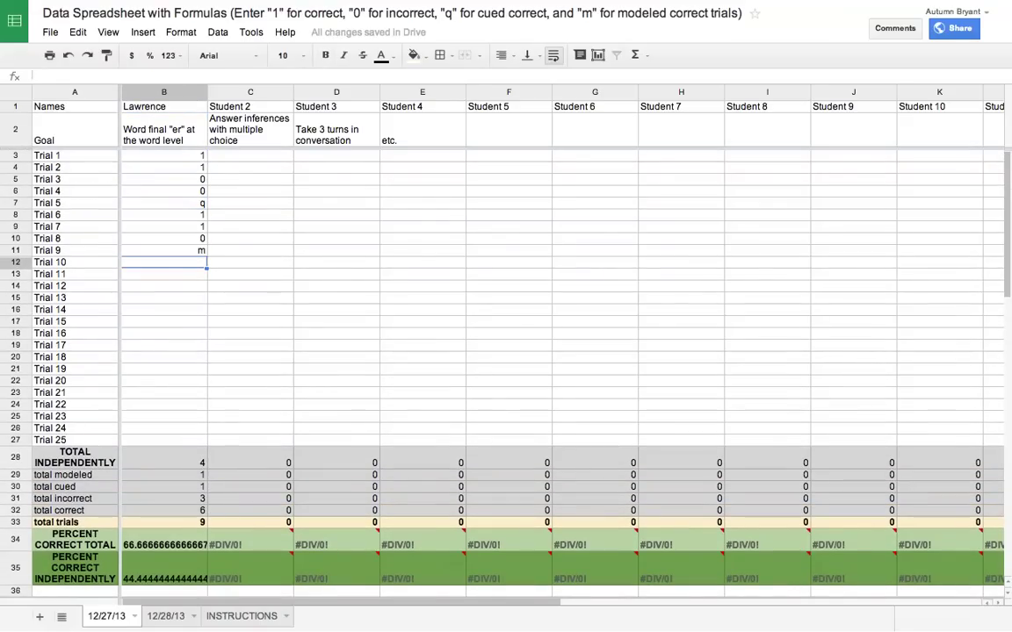
type("1")
key("Return")
type("1")
key("Return")
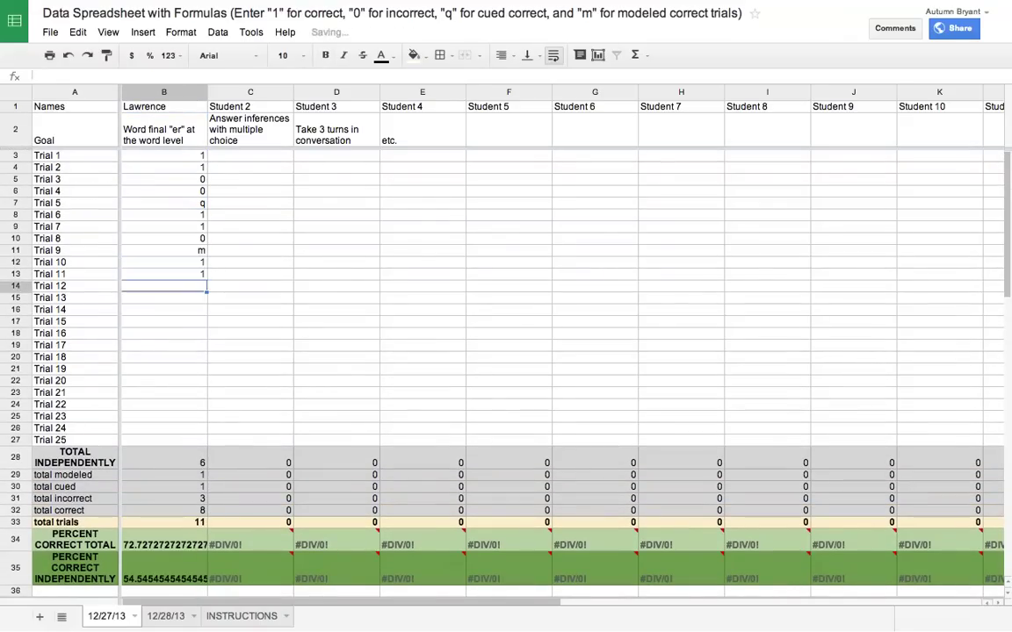
type("1")
key("Return")
type("1")
key("Return")
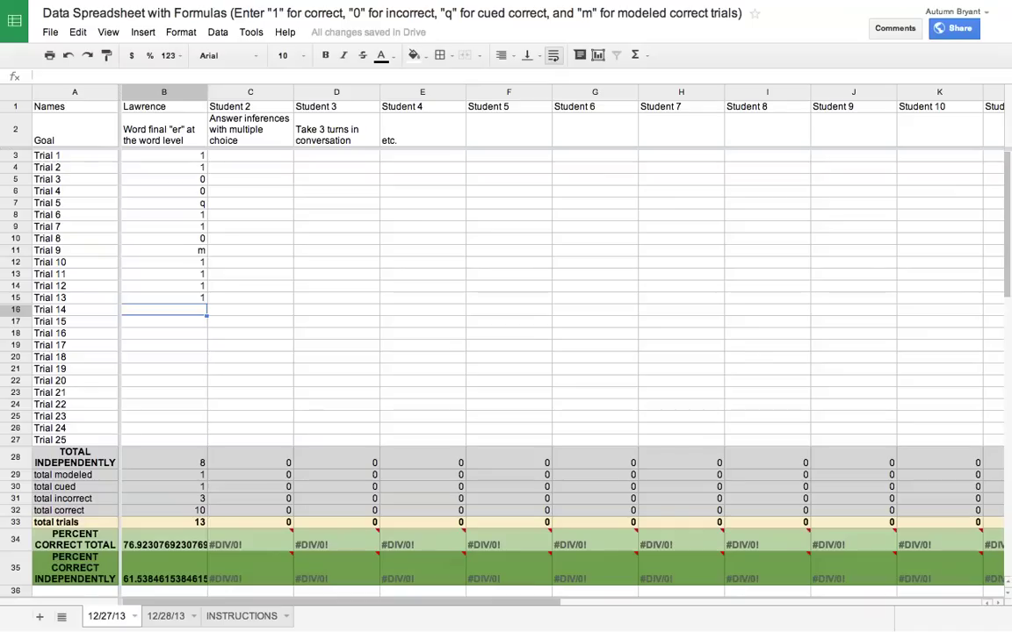
type("0")
key("Return")
type("0")
key("Return")
type("m")
key("Return")
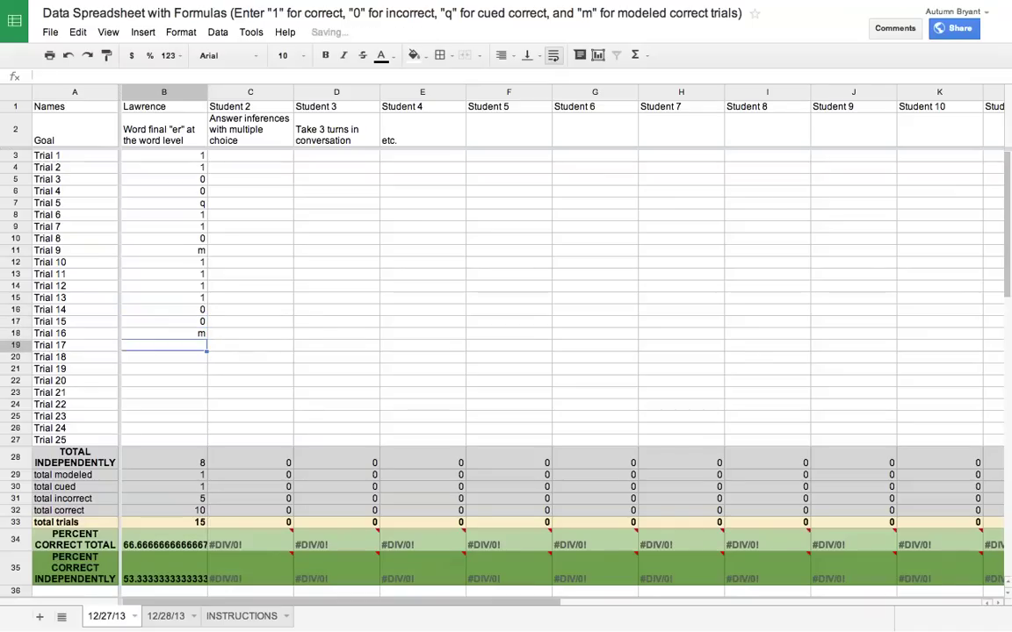
- Enter scores 1, 1, 1, 1, 0, 0, q, 1, 1 for Trials 17–25 in column B
type("1")
key("Return")
type("1")
key("Return")
type("1")
key("Return")
type("1")
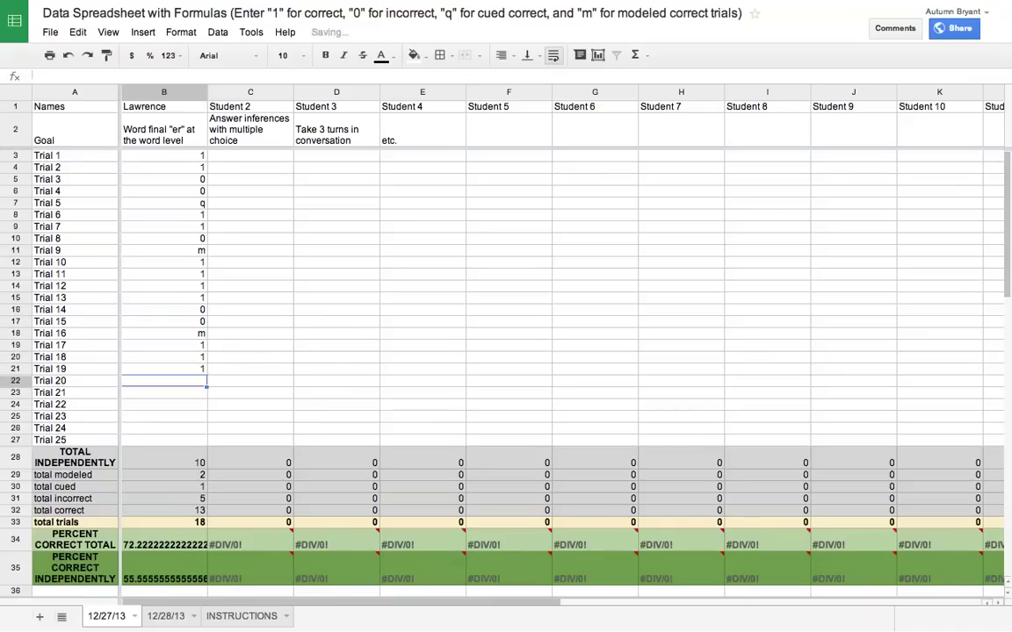
key("Return")
type("0")
key("Return")
type("0")
key("Return")
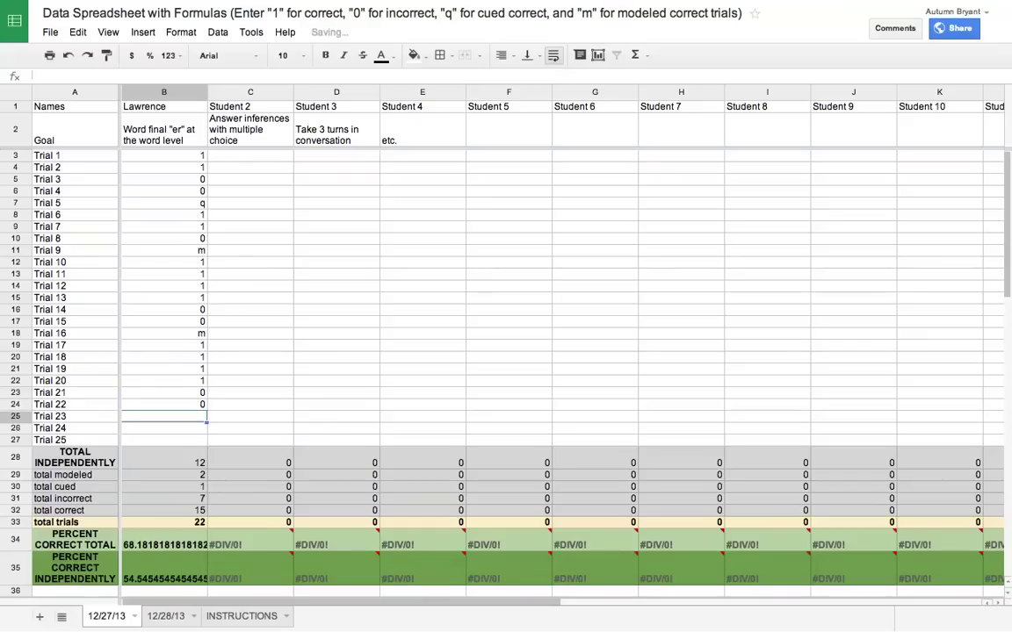
type("q")
key("Return")
type("1")
key("Return")
type("1")
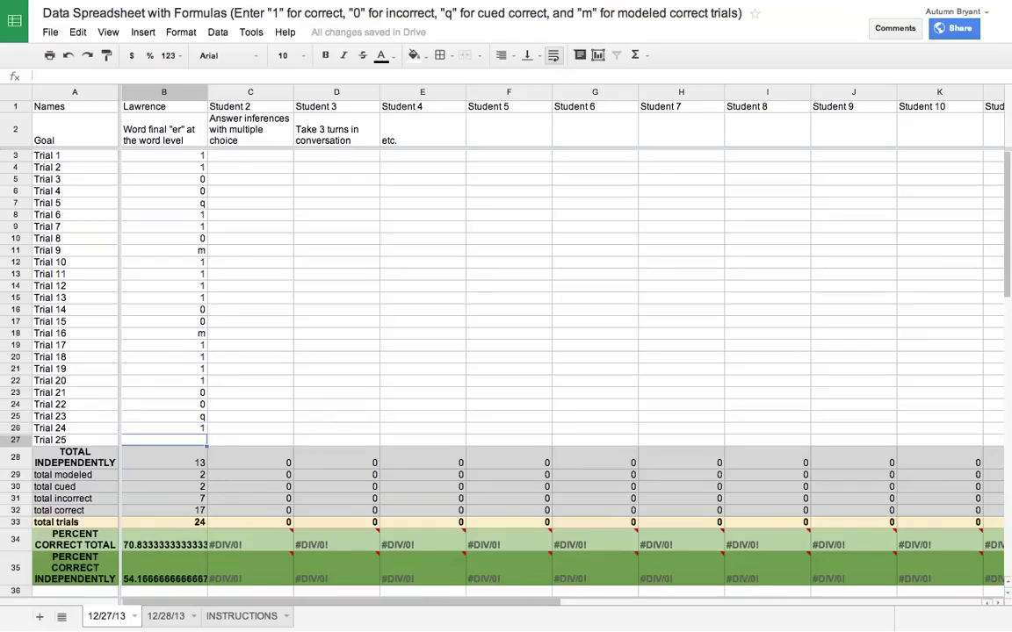
left_click(175, 510)
left_click(176, 545)
scroll(505, 289, "down", 1)
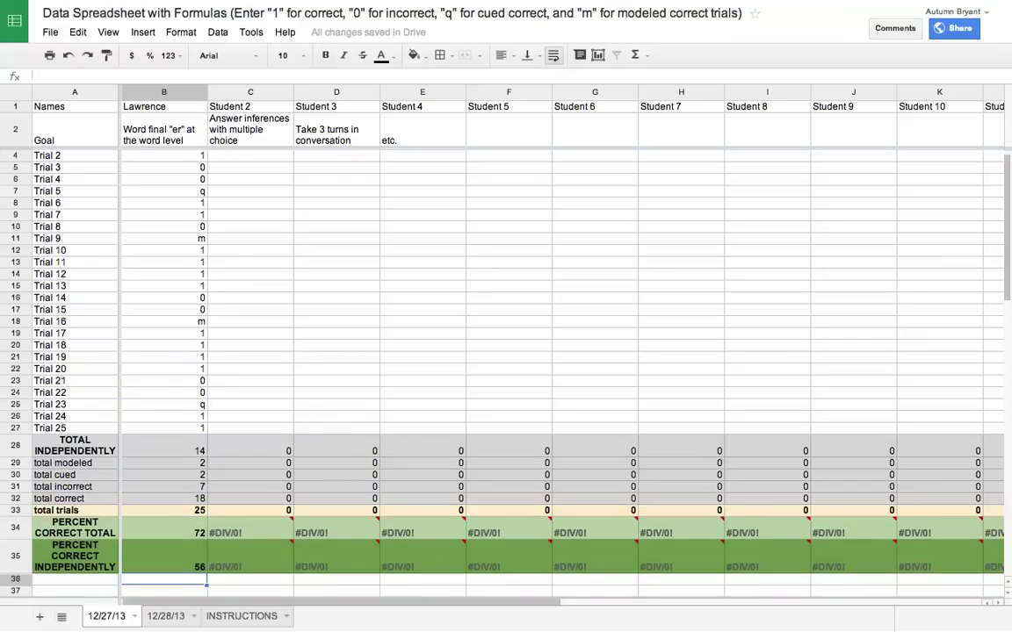
key("Down")
key("Down")
key("Down")
key("Down")
key("Down")
key("Down")
key("Down")
key("Down")
key("Down")
key("Down")
key("Down")
key("Down")
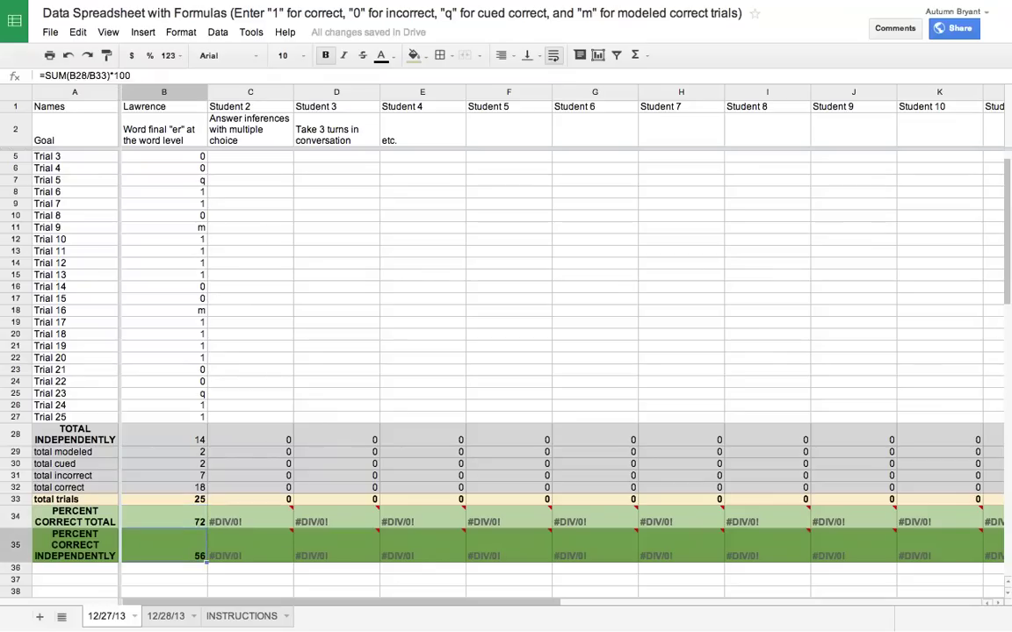
key("Down")
key("Down")
key("Down")
key("Down")
key("Down")
key("Down")
key("Down")
key("Down")
key("Down")
key("Down")
key("Down")
key("Down")
key("Down")
key("Down")
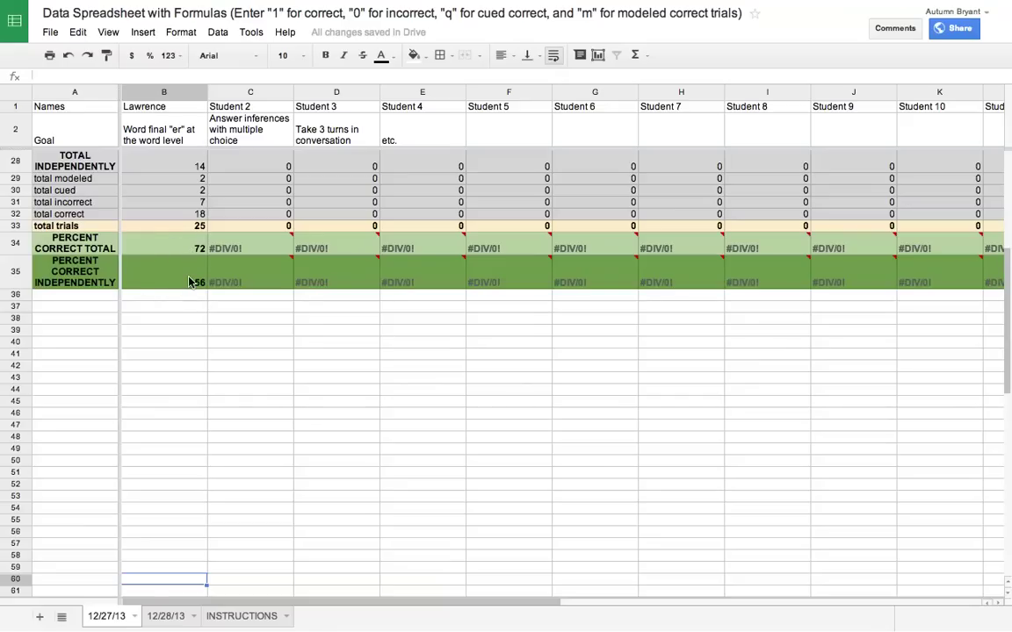
left_click(190, 246)
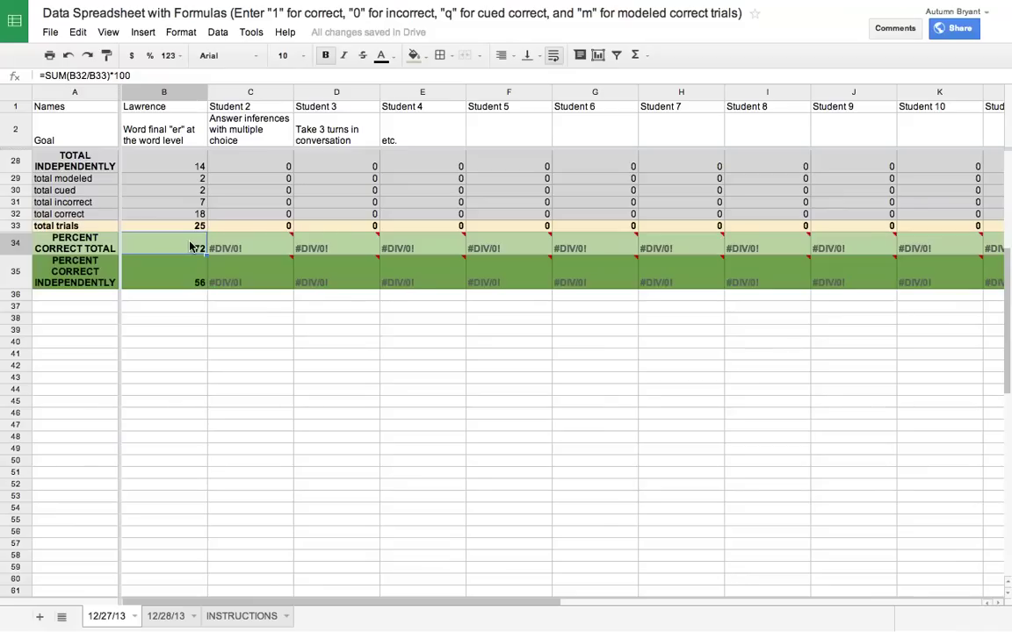
key("Up")
key("Up")
key("Up")
key("Up")
key("Up")
key("Up")
key("Up")
key("Up")
key("Up")
key("Up")
key("Up")
key("Up")
key("Up")
key("Up")
key("Up")
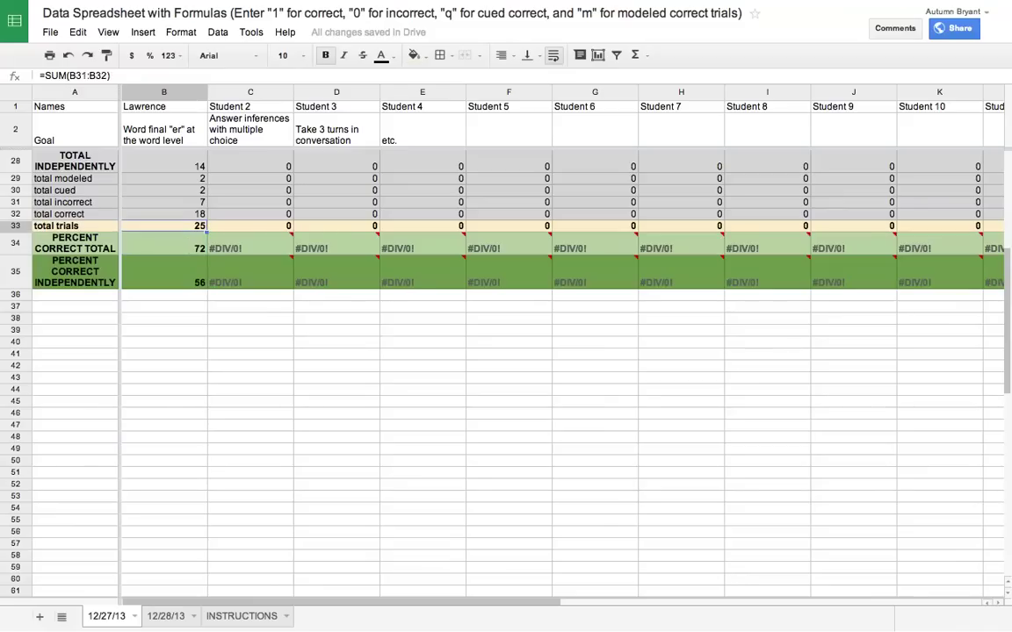
key("Up")
key("Up")
key("Up")
key("Up")
key("Up")
key("Up")
key("Up")
key("Up")
key("Up")
key("Up")
key("Up")
key("Up")
key("Up")
key("Up")
key("Up")
key("Up")
key("Up")
key("Up")
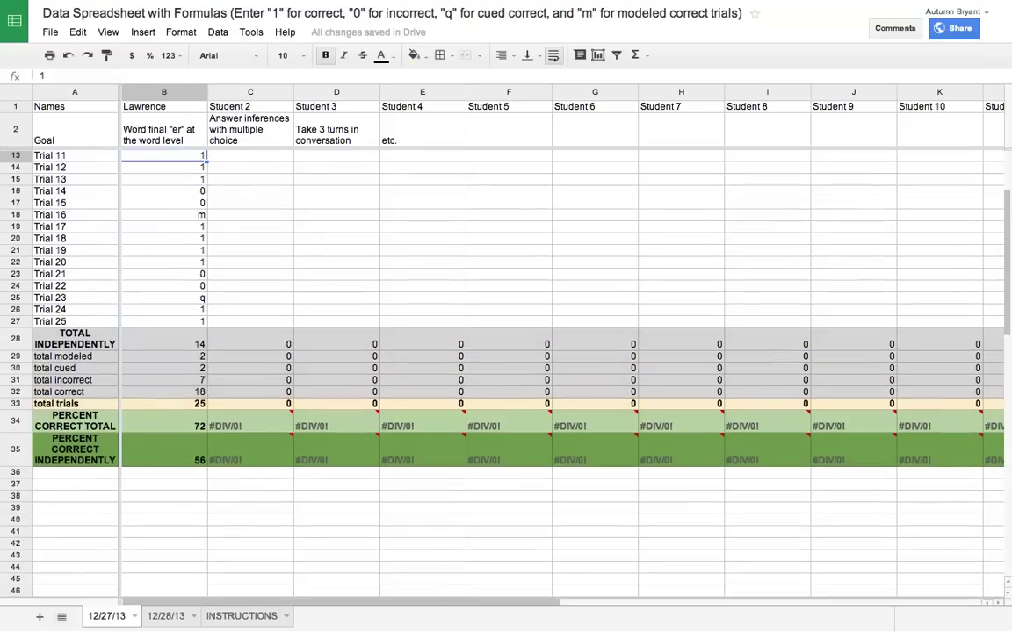